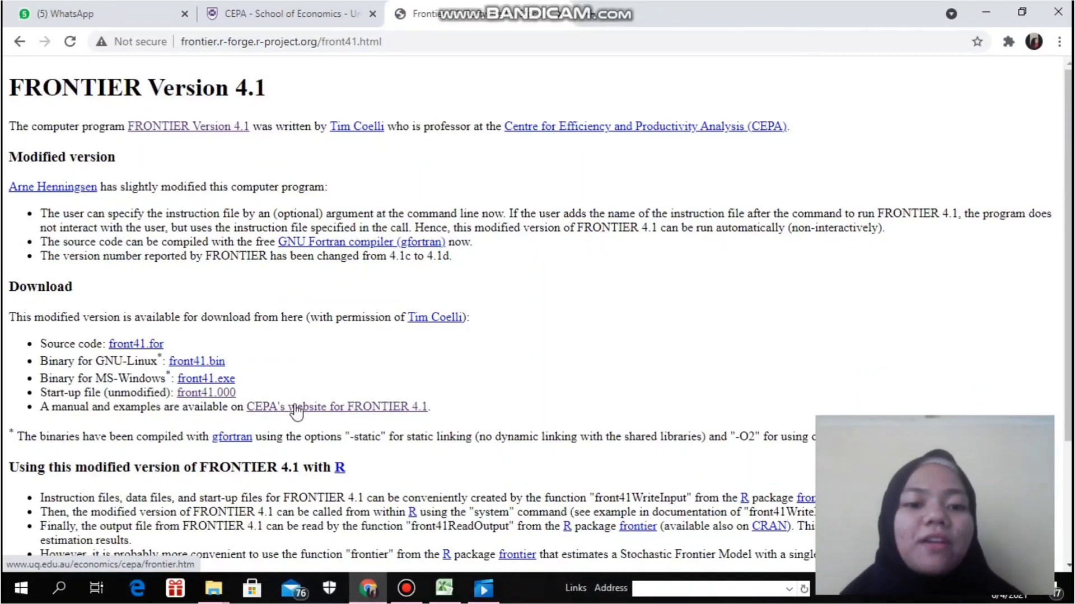
# - Open CEPA's website for FRONTIER 4.1 from the download page
pyautogui.click(297, 408)
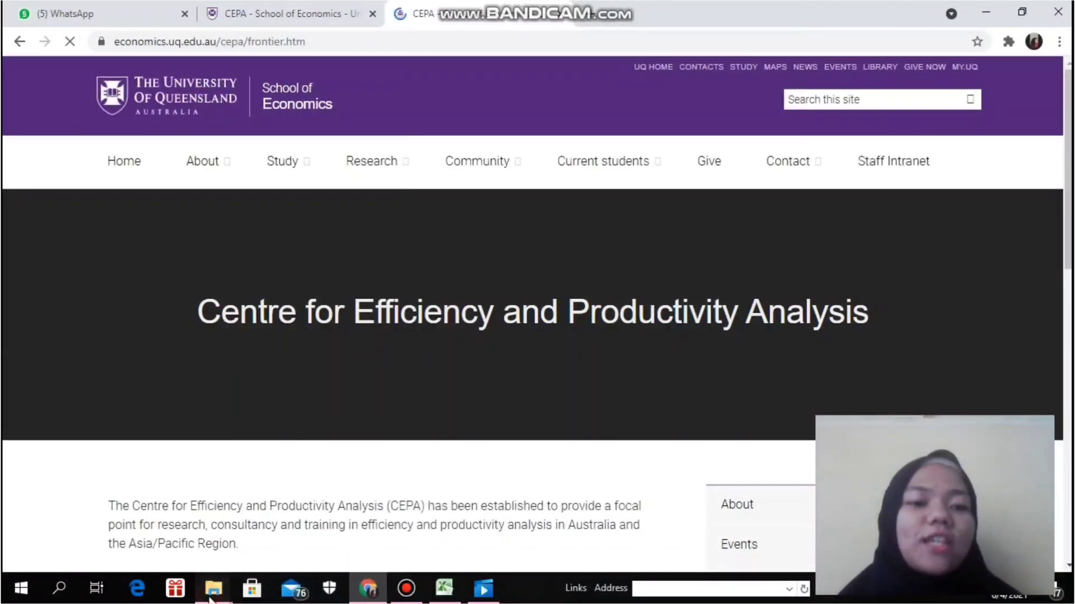
# - Switch to File Explorer and open the Compressed folder inside Downloads
pyautogui.moveTo(213, 590)
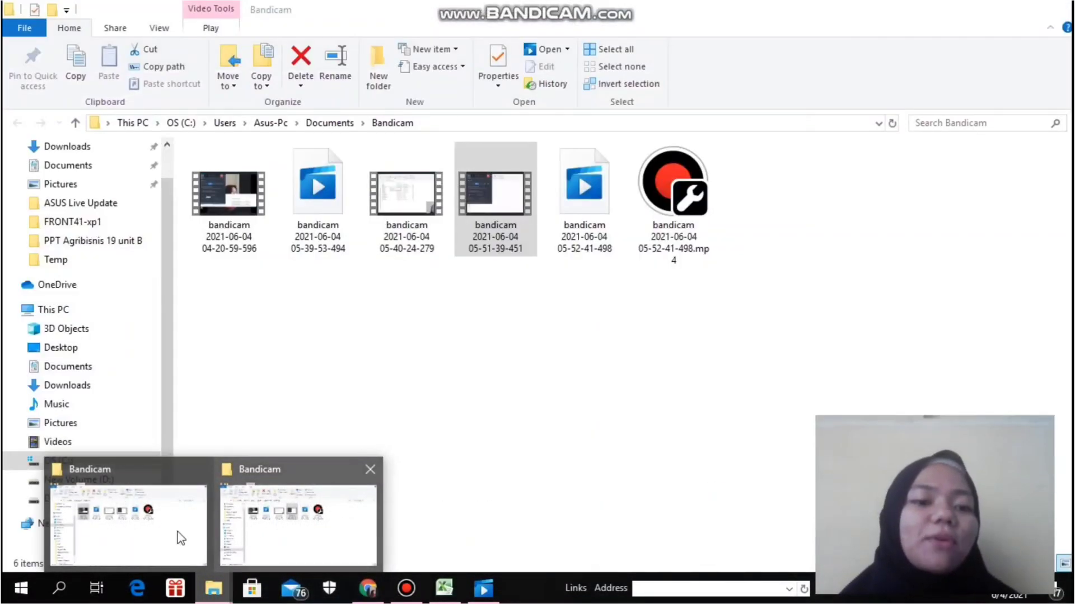
pyautogui.click(177, 536)
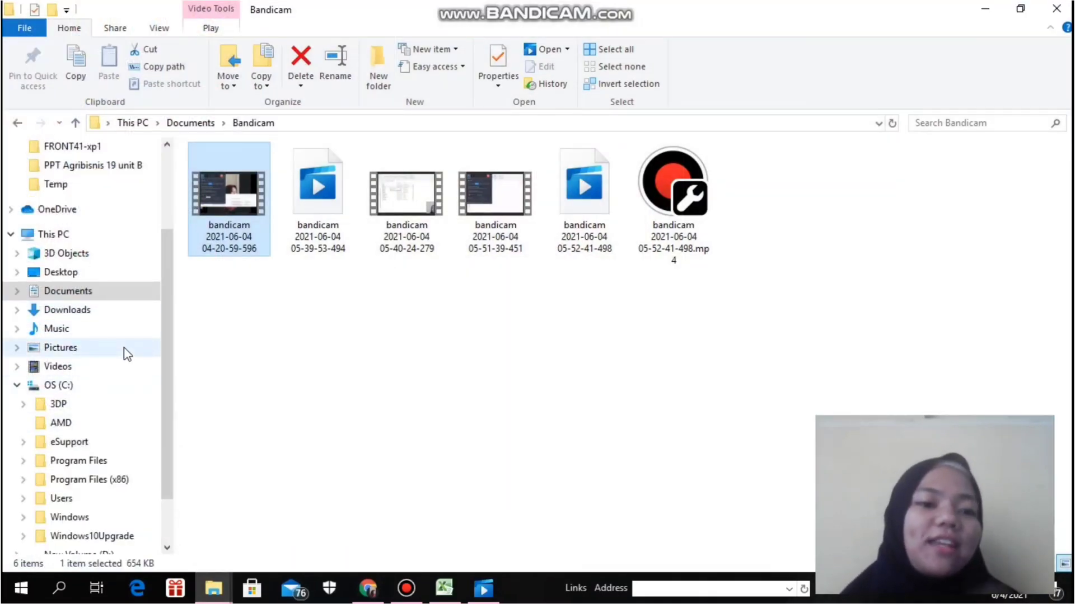
pyautogui.click(126, 305)
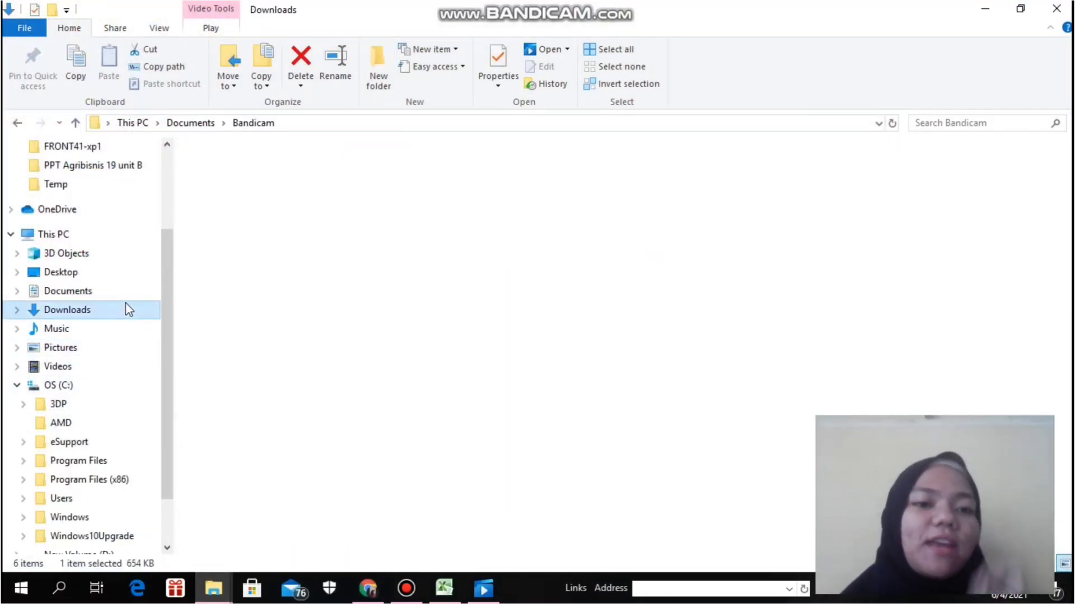
pyautogui.click(301, 193)
pyautogui.doubleClick(301, 193)
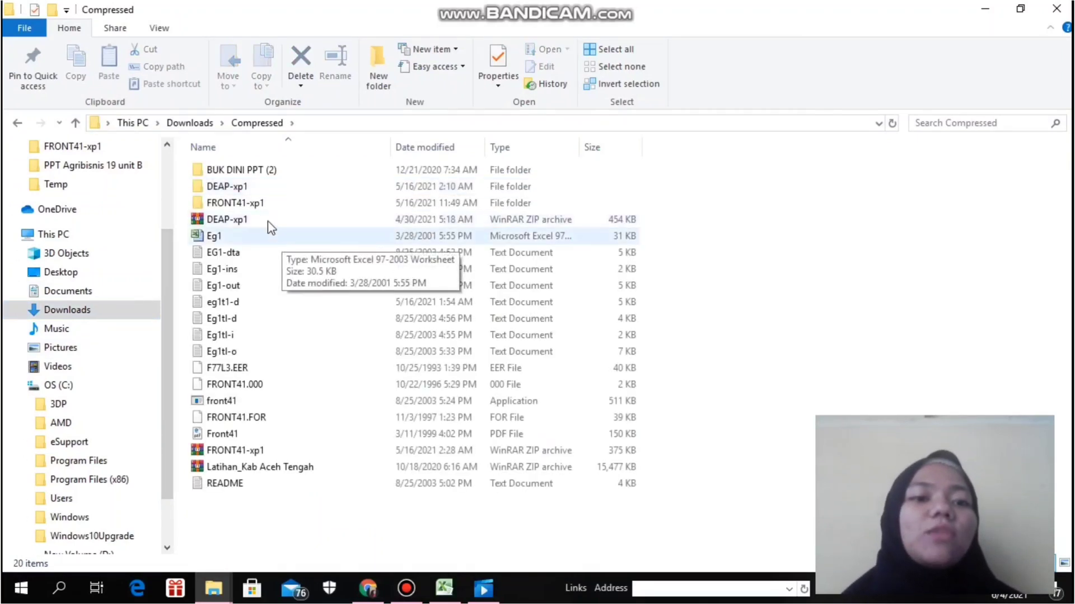
pyautogui.rightClick(278, 458)
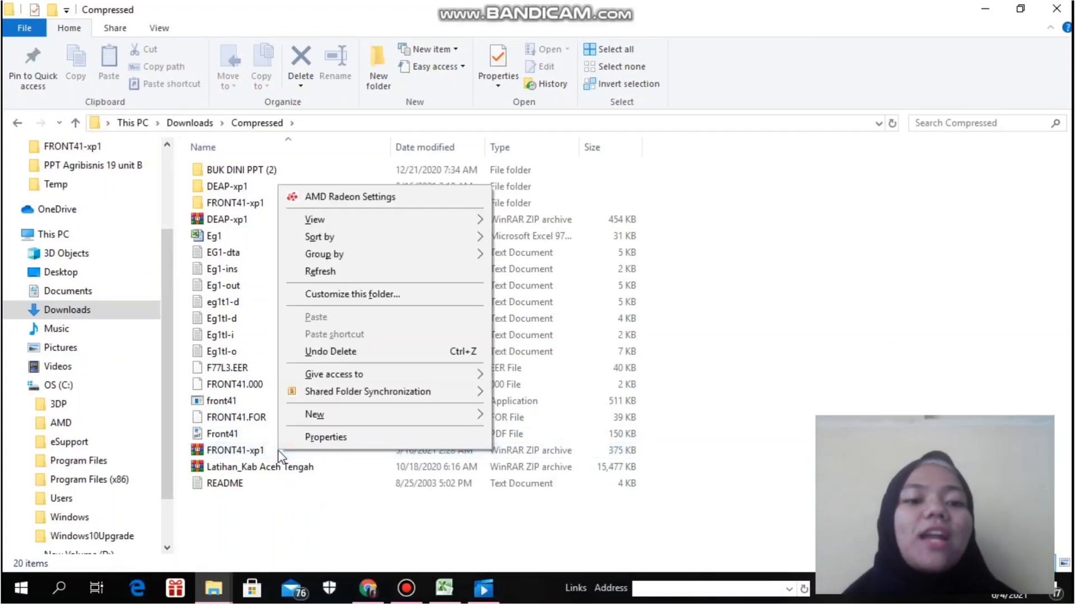
pyautogui.click(271, 450)
pyautogui.doubleClick(272, 450)
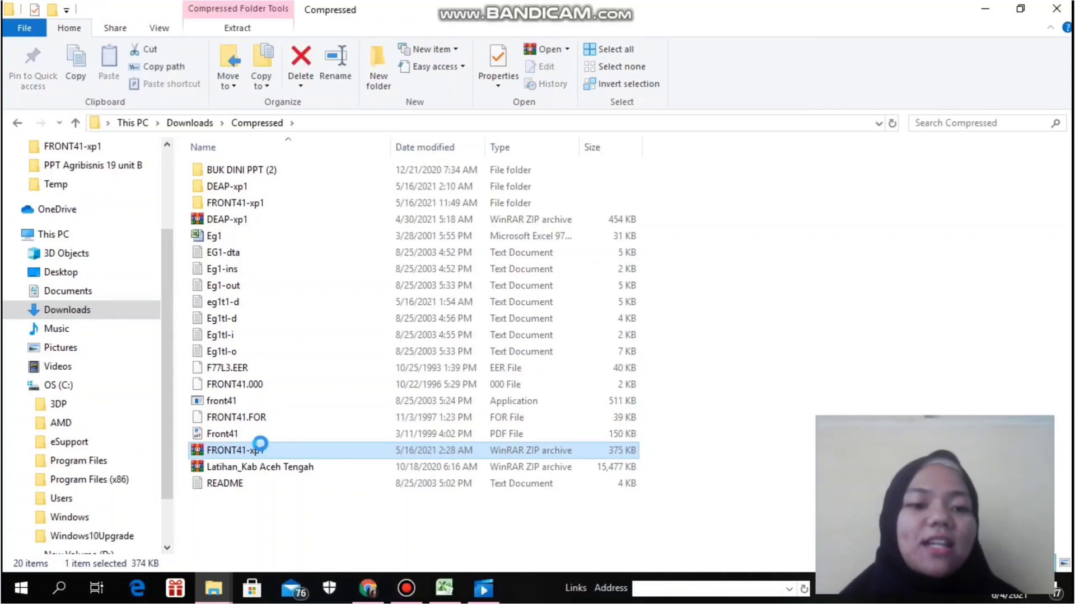
pyautogui.rightClick(272, 454)
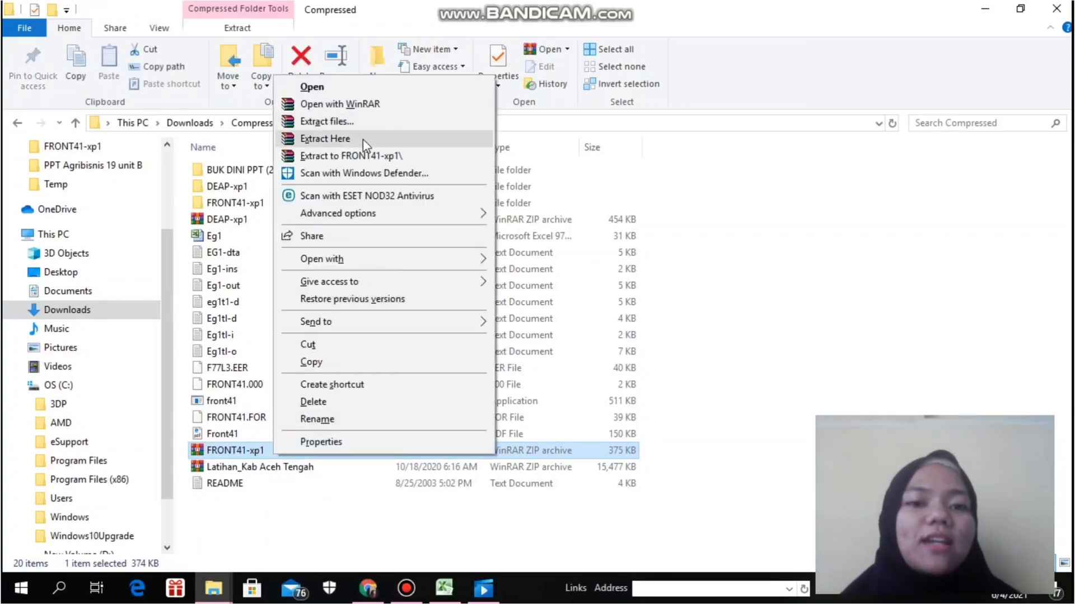
pyautogui.click(633, 178)
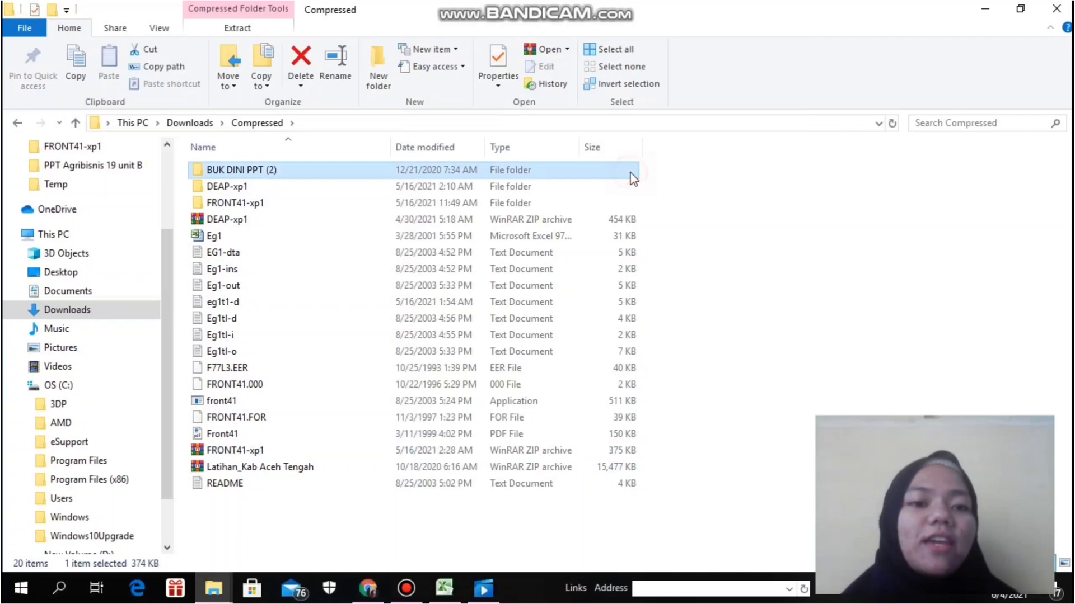
# - Open the Eg1 Excel workbook and dismiss the already-open warning
pyautogui.click(273, 239)
pyautogui.doubleClick(273, 239)
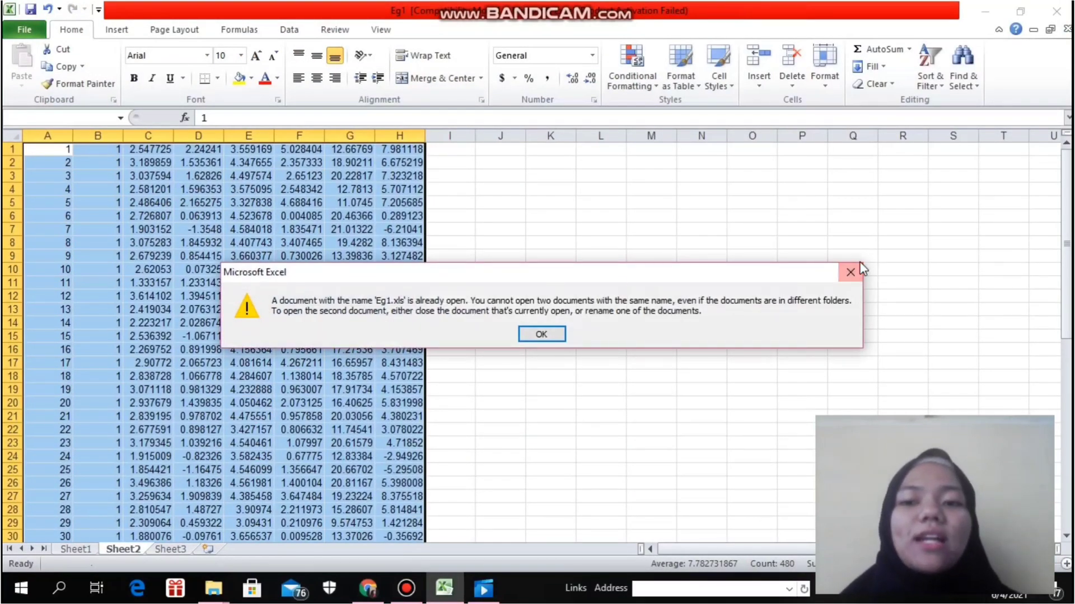
pyautogui.click(558, 334)
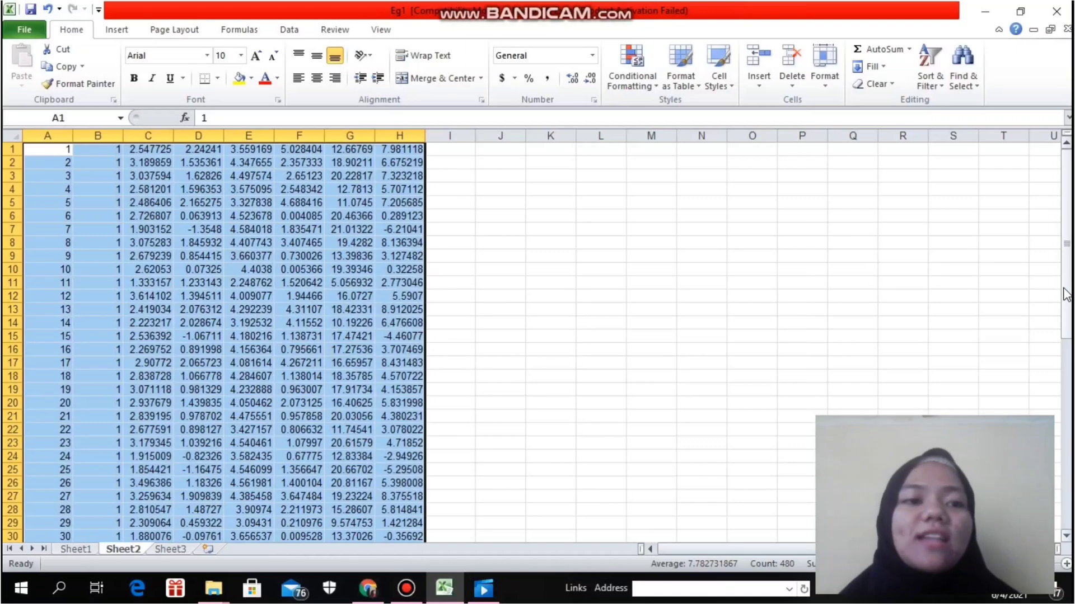
# - Copy the selected data block on Sheet1 and switch to Sheet2
pyautogui.click(89, 550)
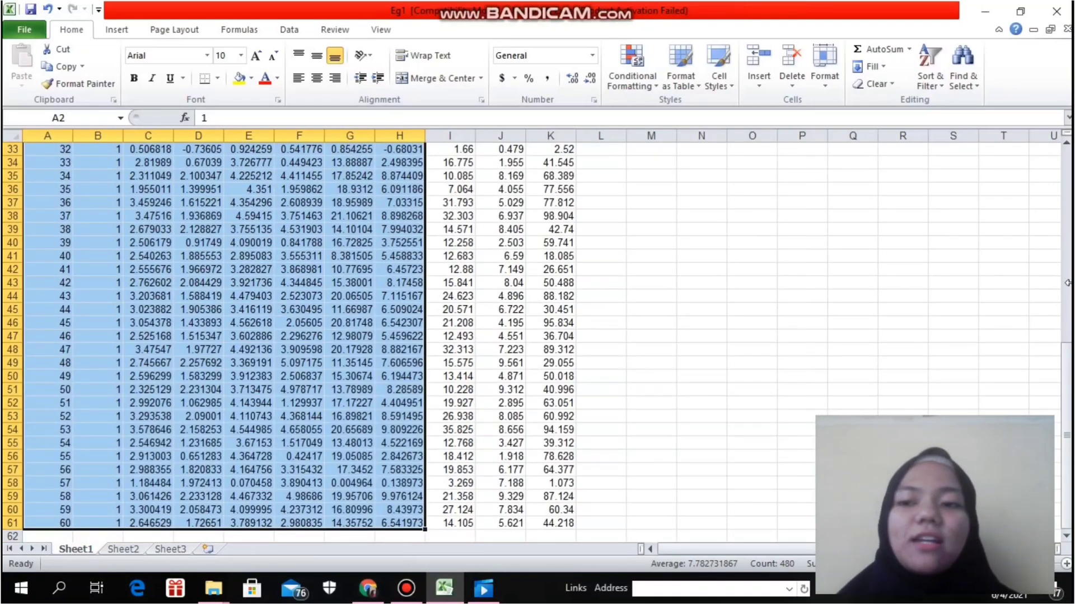
pyautogui.moveTo(1067, 392); pyautogui.dragTo(1064, 171)
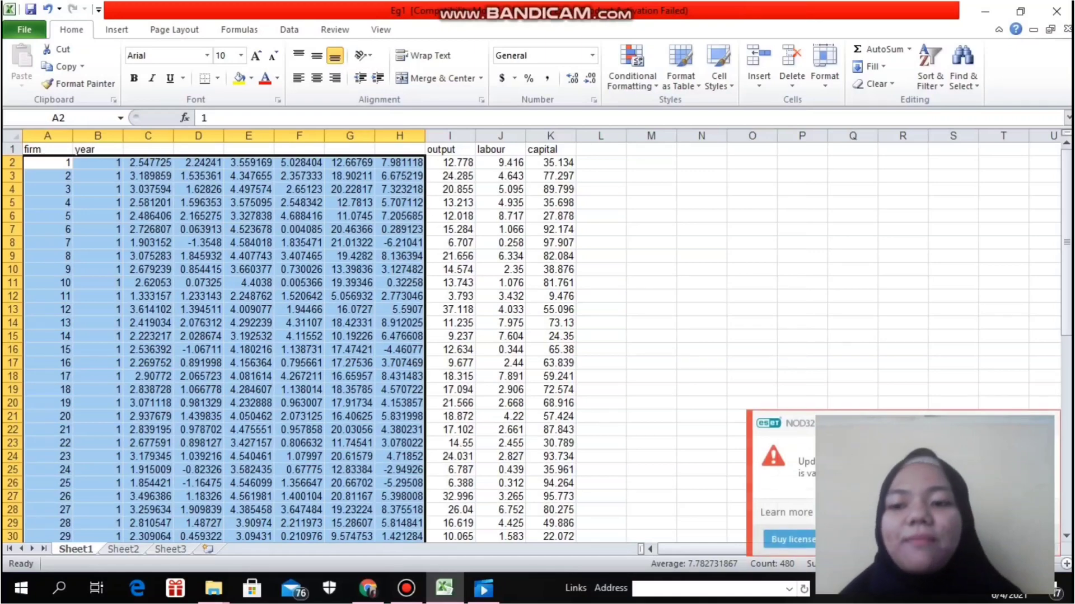
pyautogui.click(1054, 439)
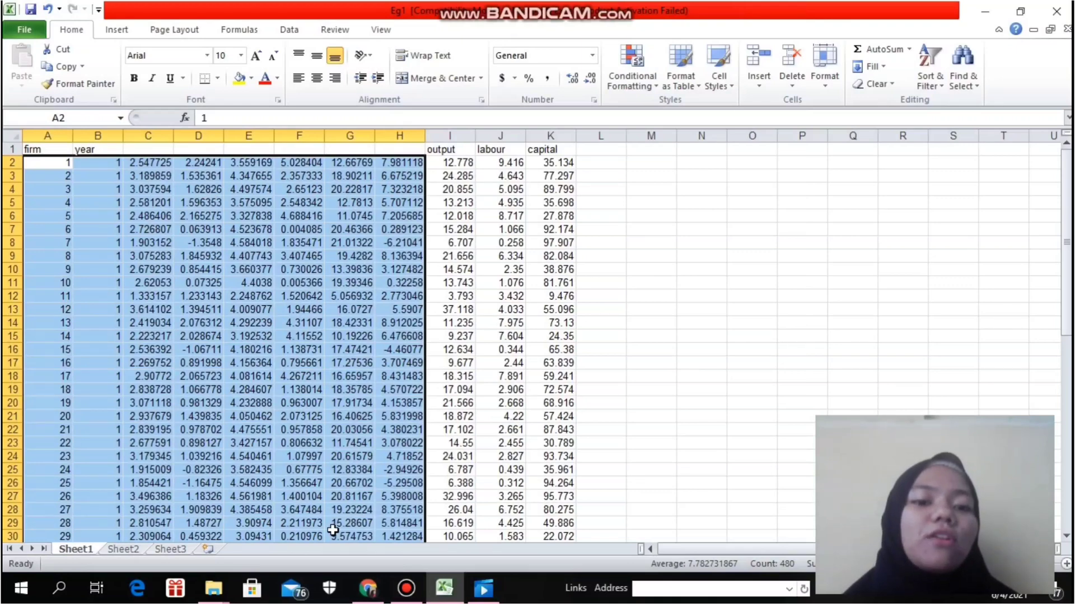
pyautogui.hotkey('ctrl', 'c')
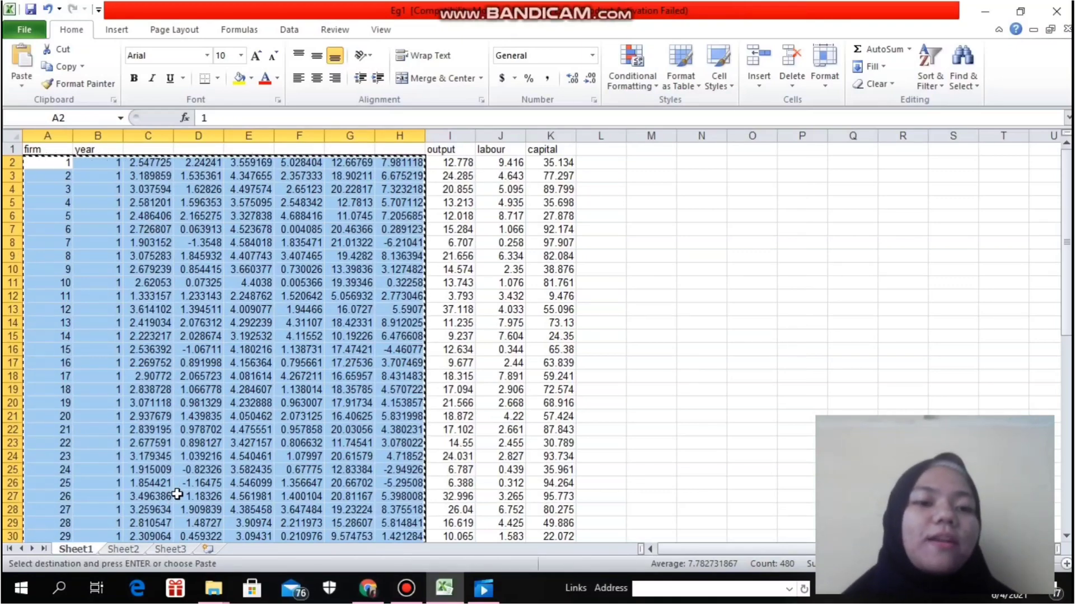
pyautogui.click(133, 551)
pyautogui.click(197, 387)
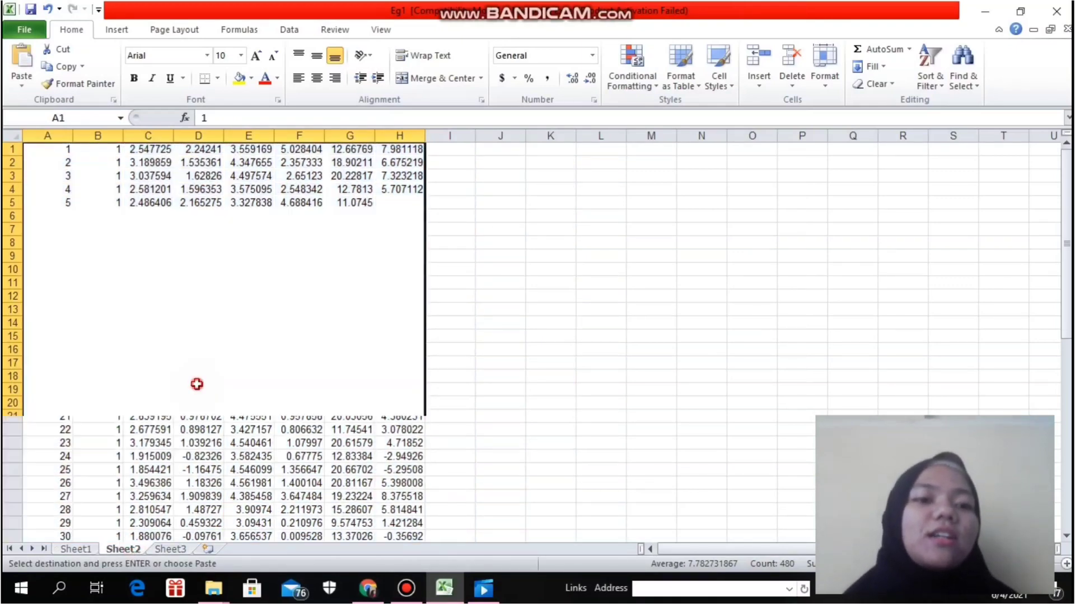
pyautogui.click(238, 379)
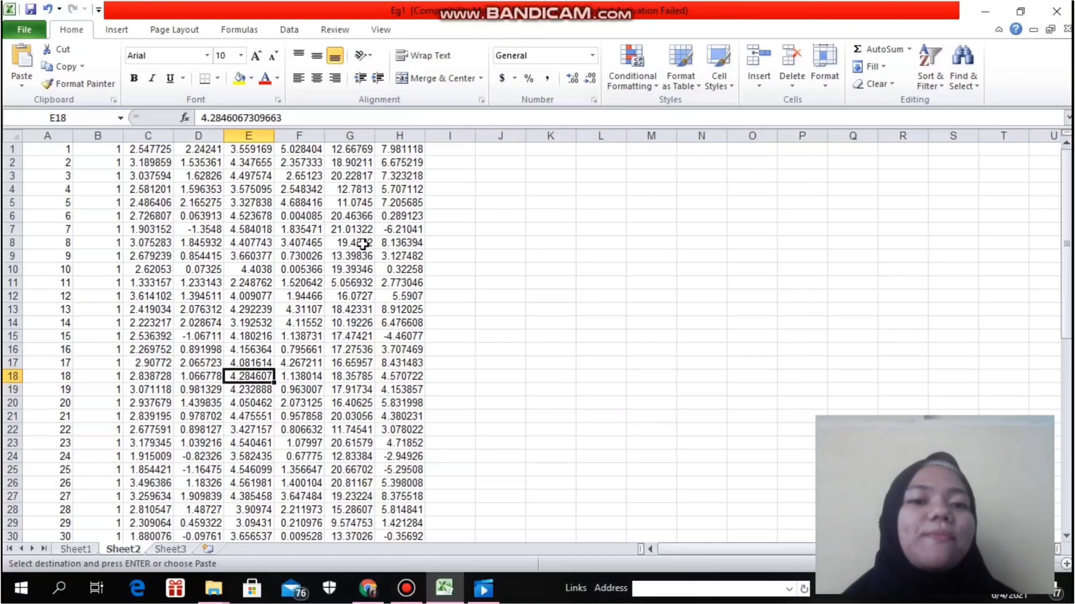
# - Try to save the workbook as a Text (MS-DOS) file named Eg1t1
pyautogui.click(44, 34)
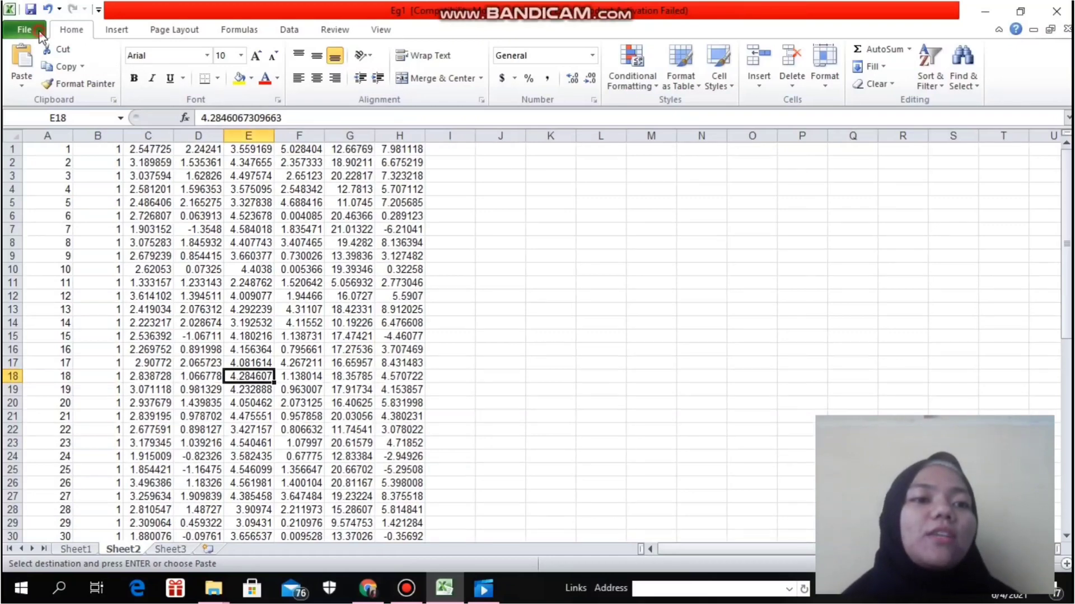
pyautogui.click(61, 68)
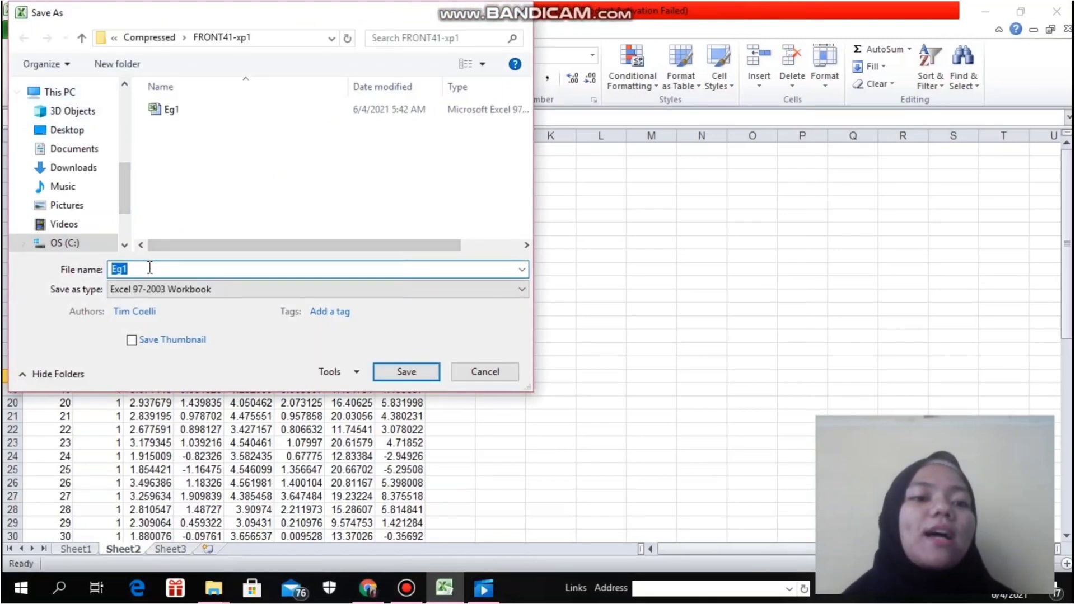
pyautogui.click(148, 271)
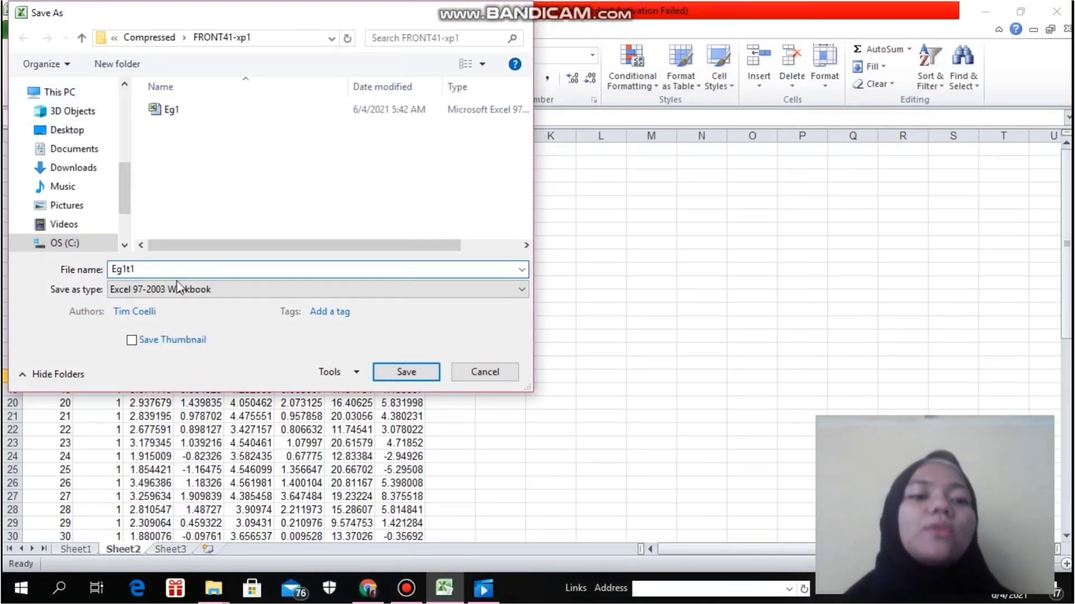
pyautogui.click(219, 293)
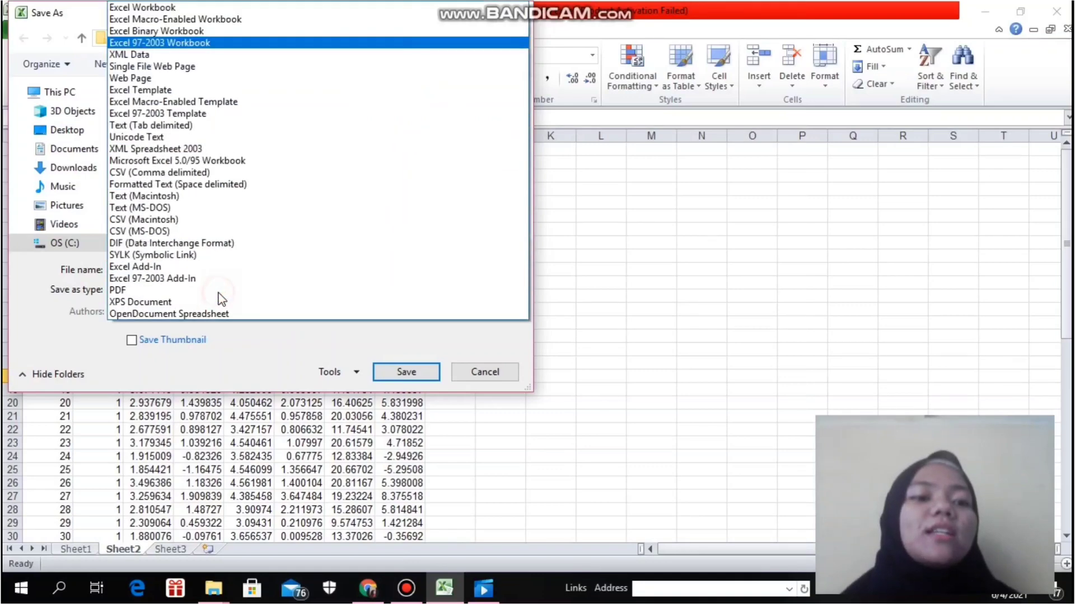
pyautogui.click(244, 207)
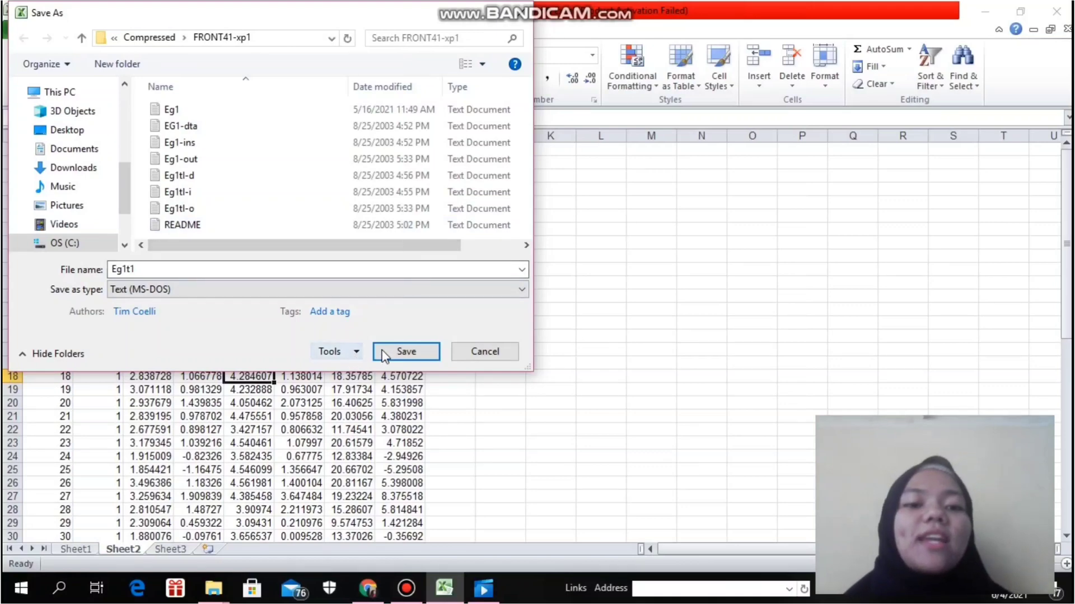
pyautogui.click(398, 311)
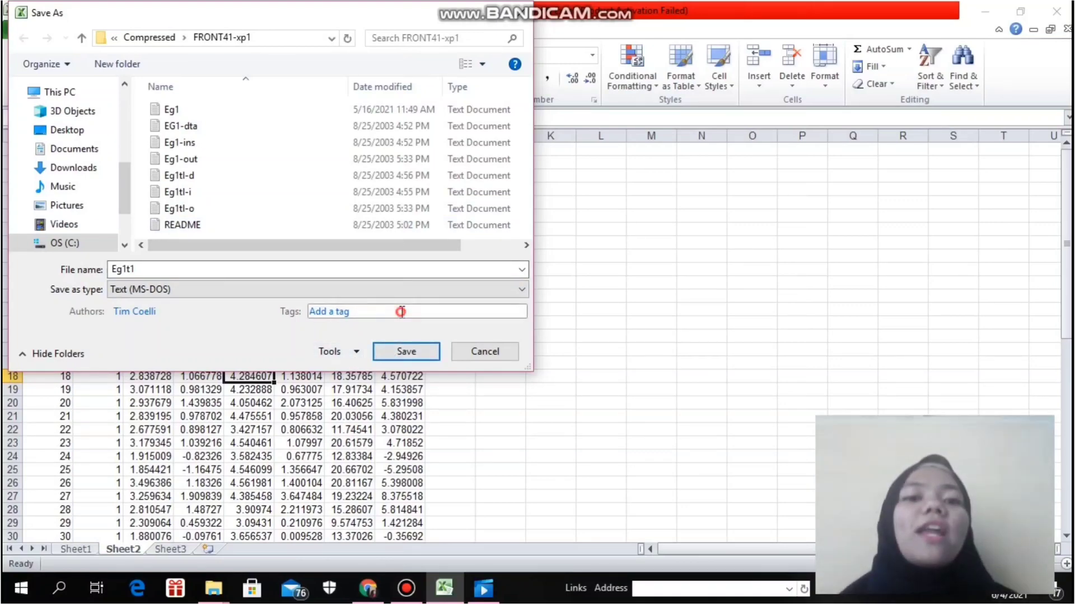
pyautogui.click(525, 15)
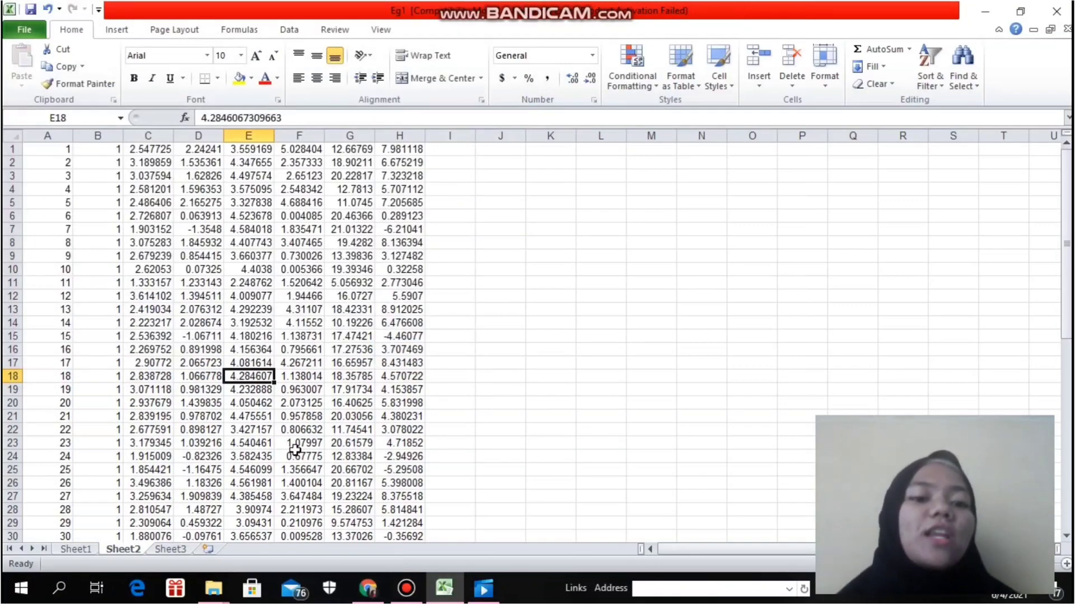
# - Launch the front41 program from the Compressed folder and choose to type instructions at the terminal (t)
pyautogui.click(222, 586)
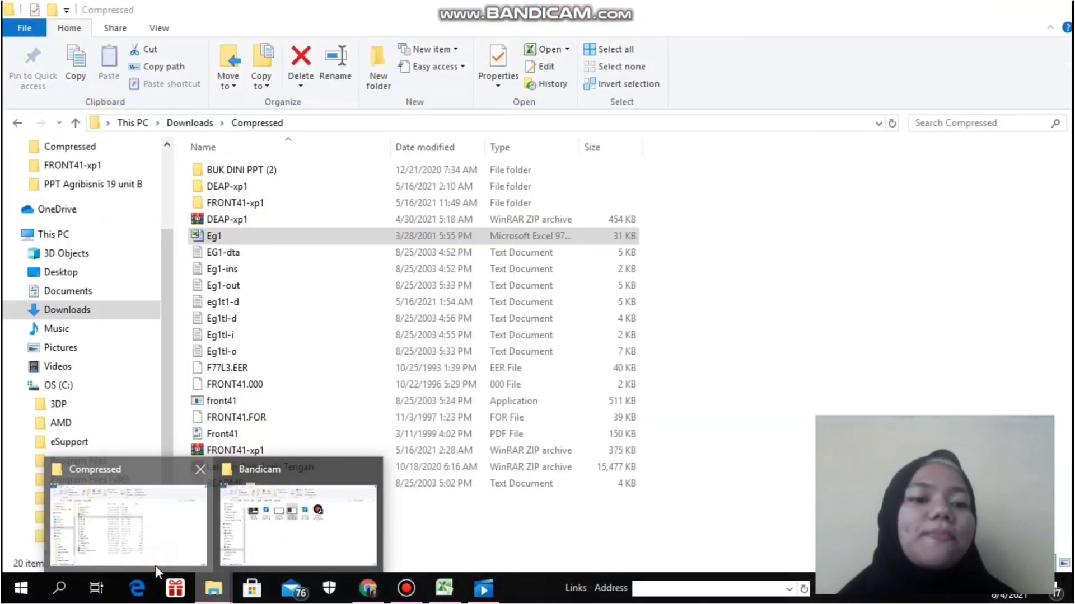
pyautogui.click(156, 565)
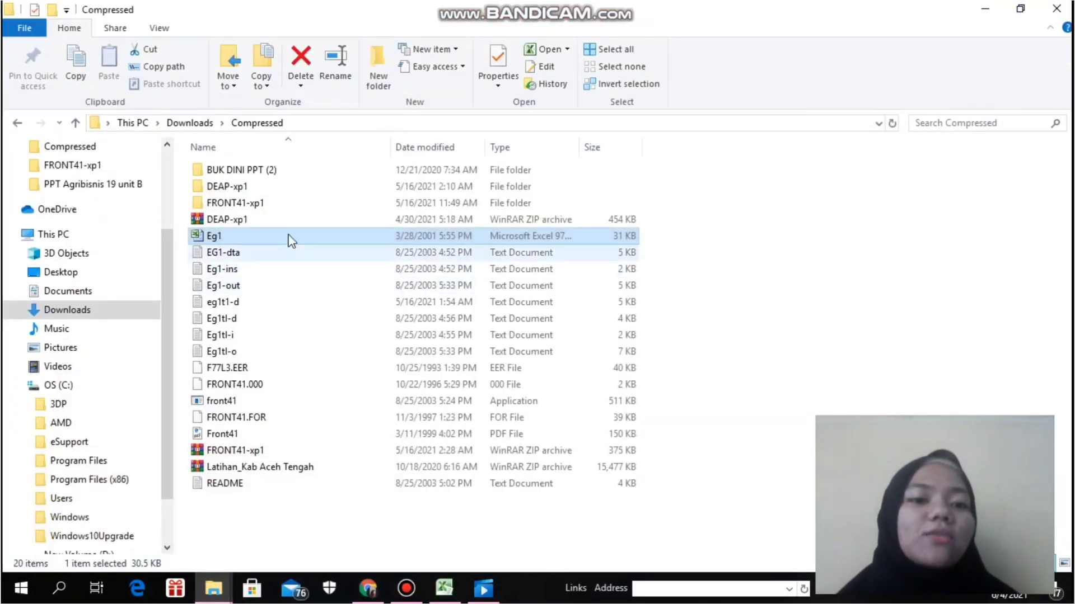
pyautogui.doubleClick(285, 410)
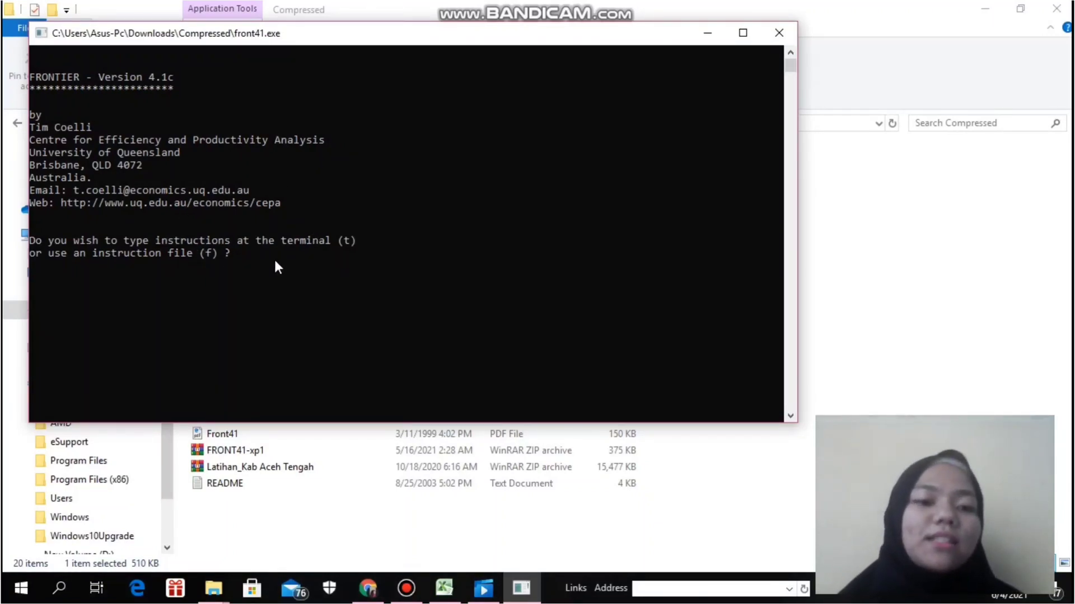
pyautogui.press('Return')
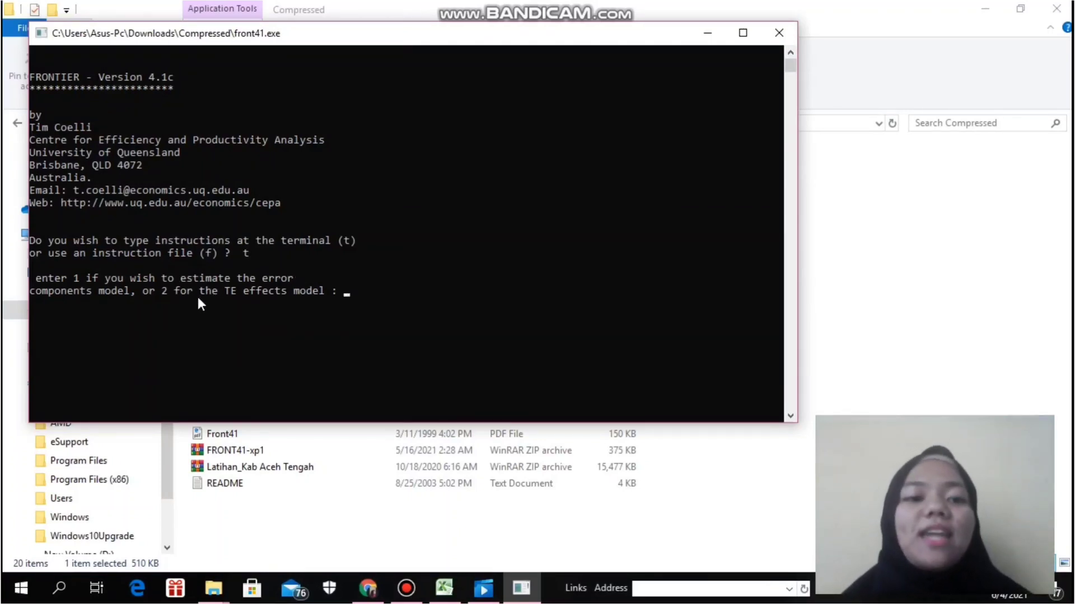
# - Choose the TE effects model (2) and enter eg1t1 as the data file name
pyautogui.write('2')
pyautogui.press('Return')
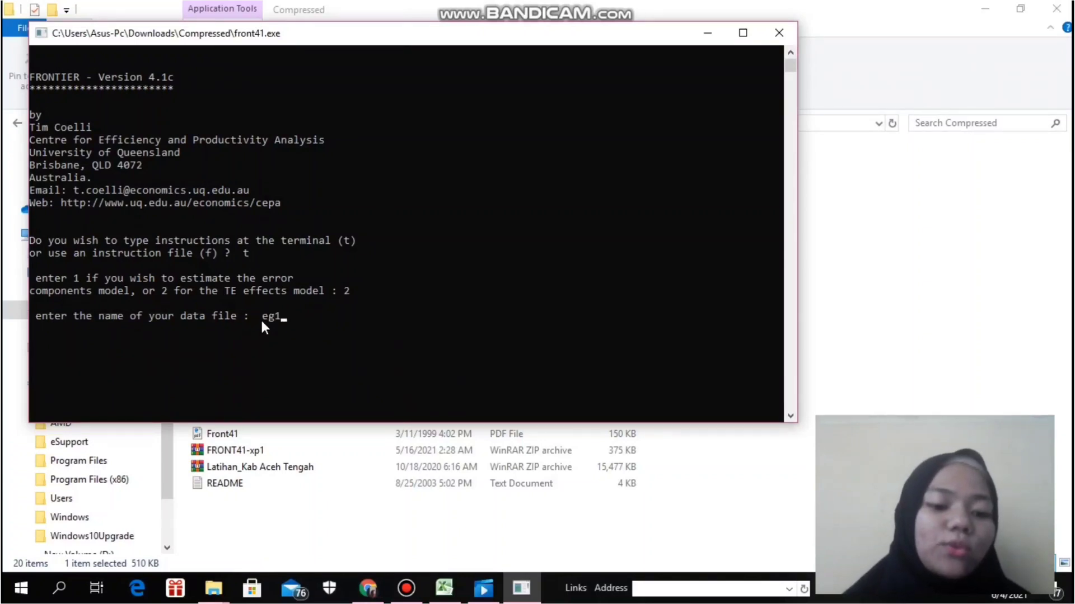
pyautogui.write('t1')
pyautogui.press('Return')
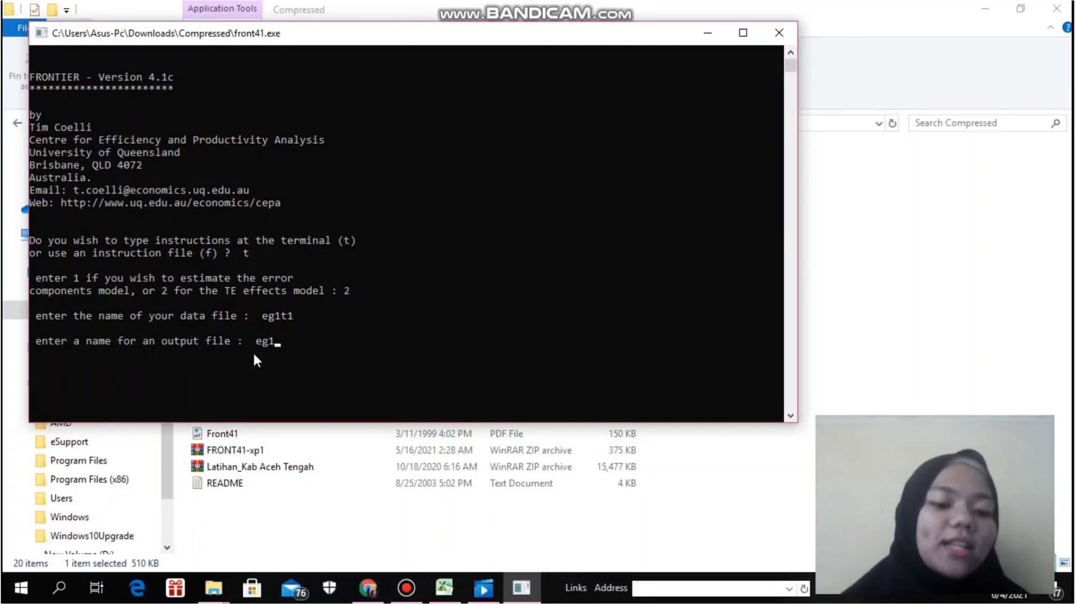
# - Name the output file eg1t1-o and choose a production function (1)
pyautogui.write('1')
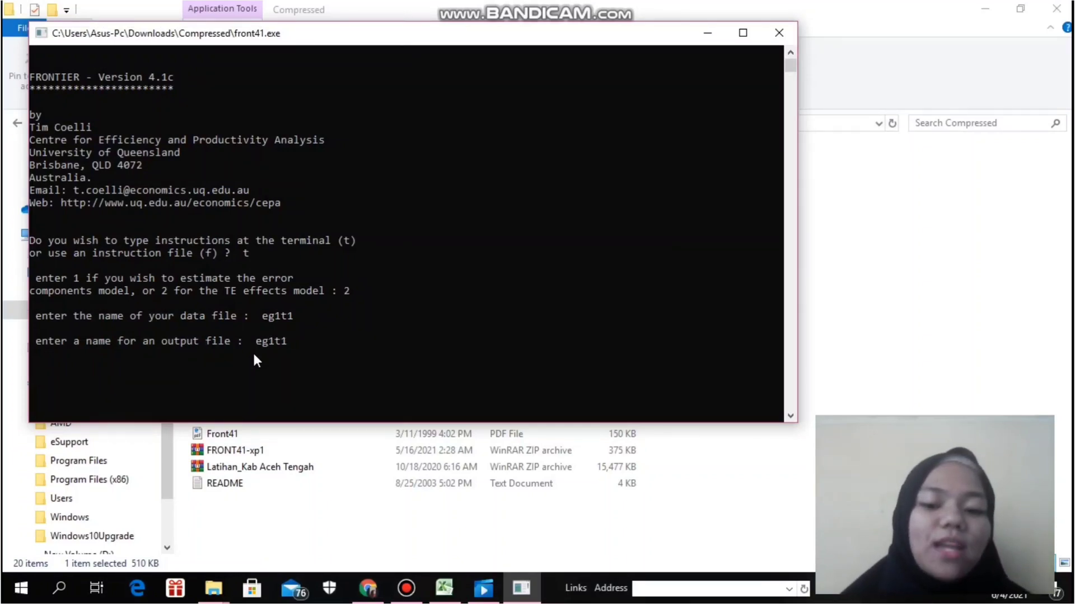
pyautogui.write('-o')
pyautogui.press('Return')
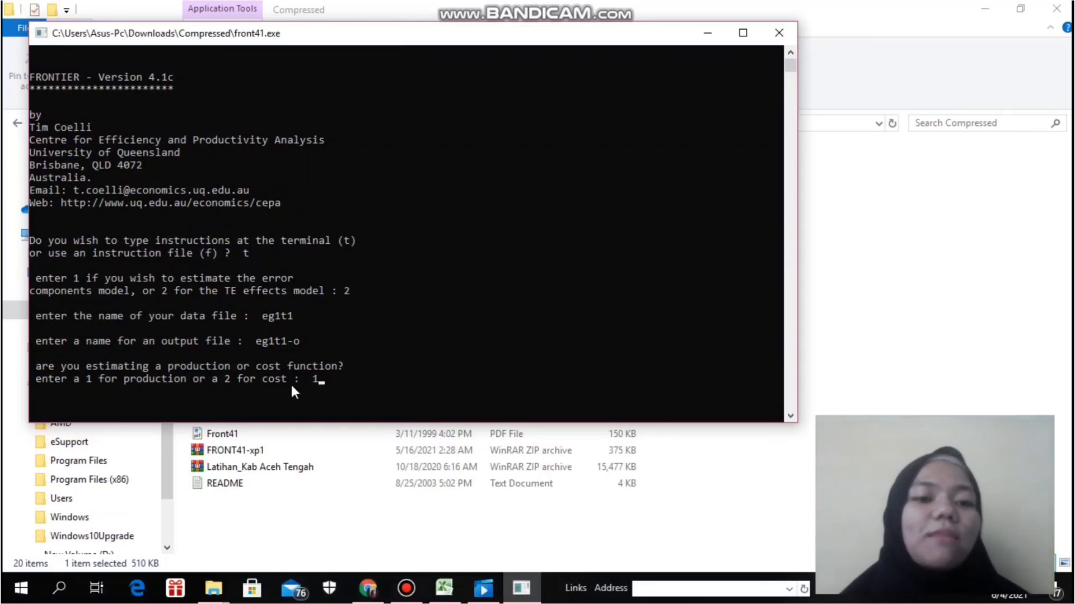
pyautogui.press('Return')
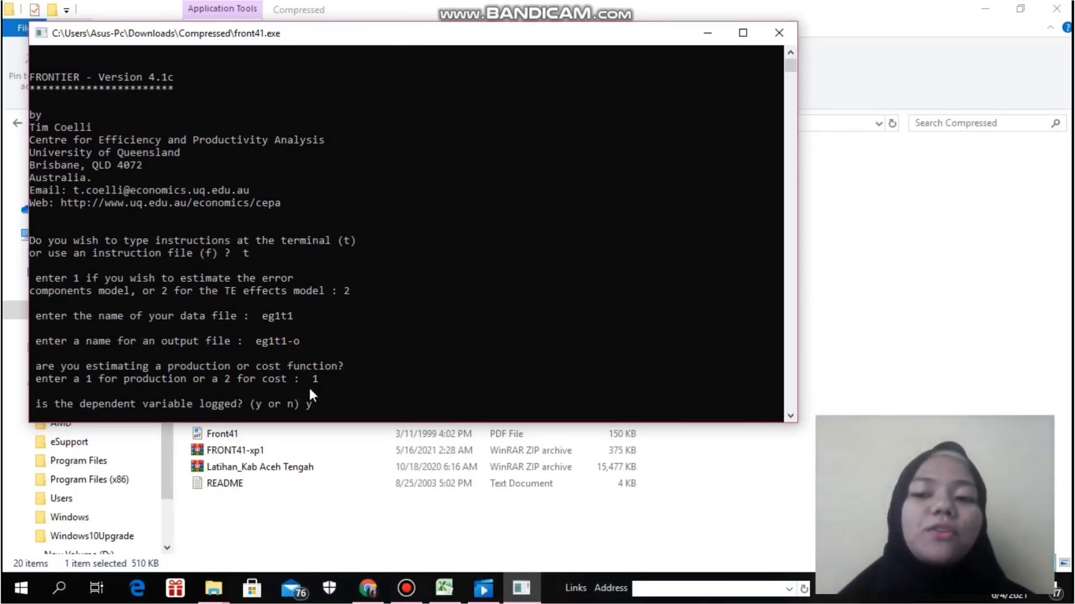
# - Confirm the dependent variable is logged, and enter 60 cross-sections and 1 time period
pyautogui.press('Return')
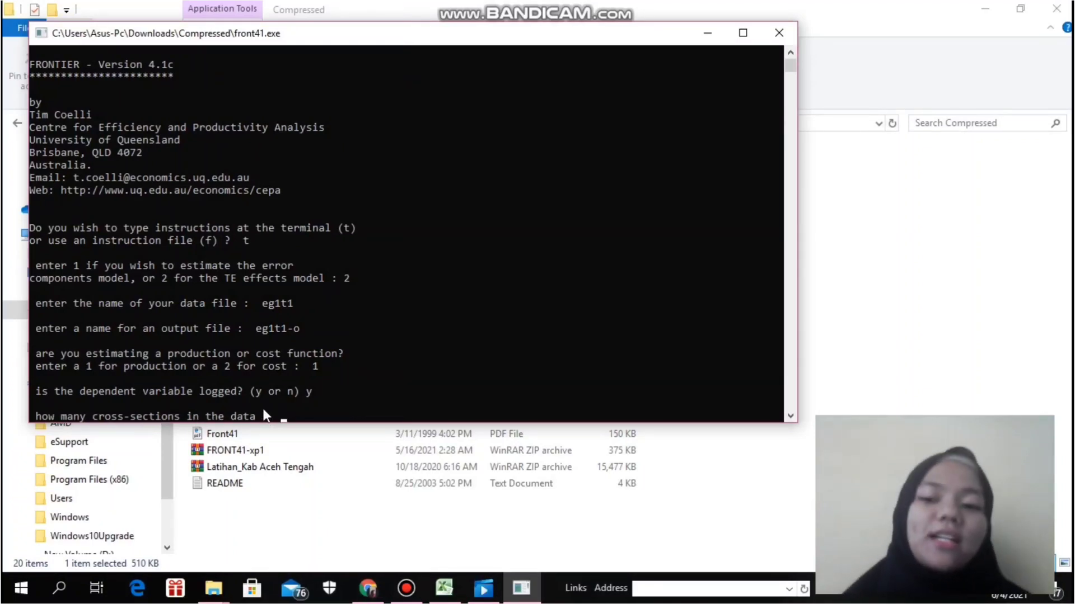
pyautogui.write('60')
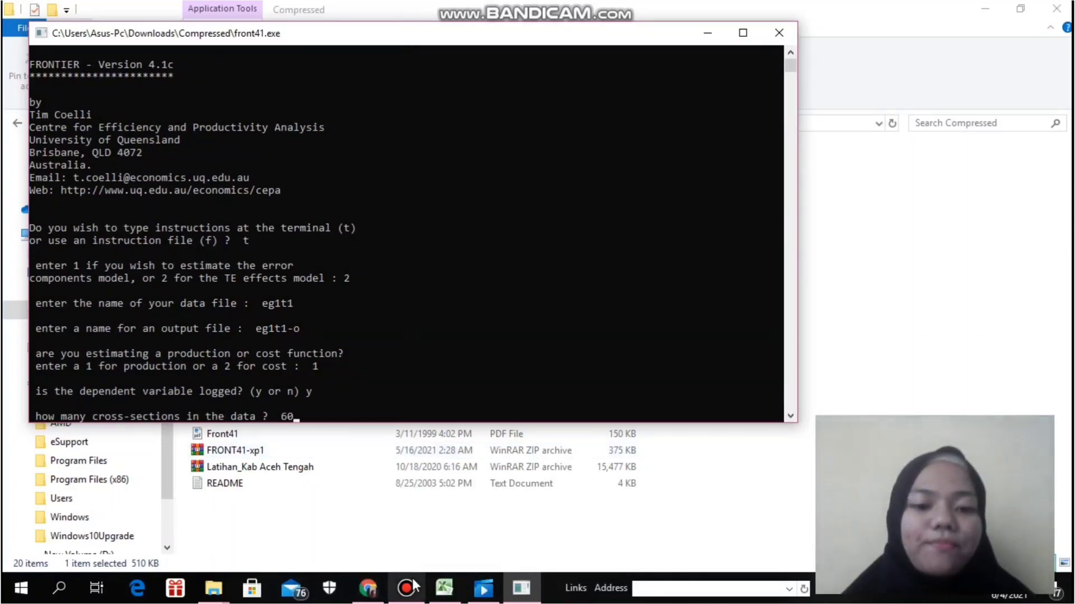
pyautogui.moveTo(415, 587)
pyautogui.write('0')
pyautogui.press('Return')
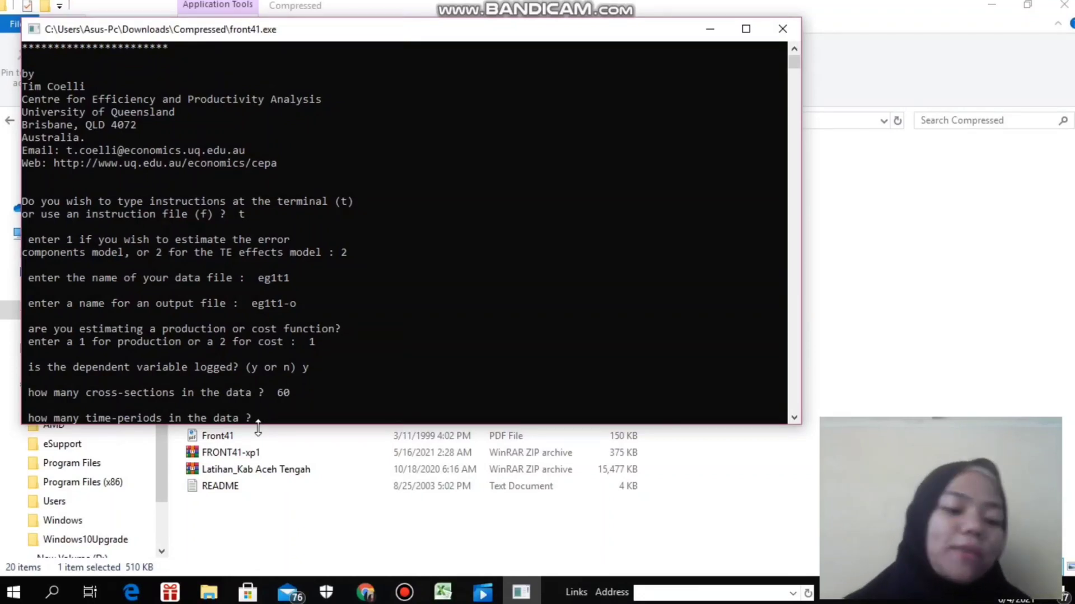
pyautogui.press('Return')
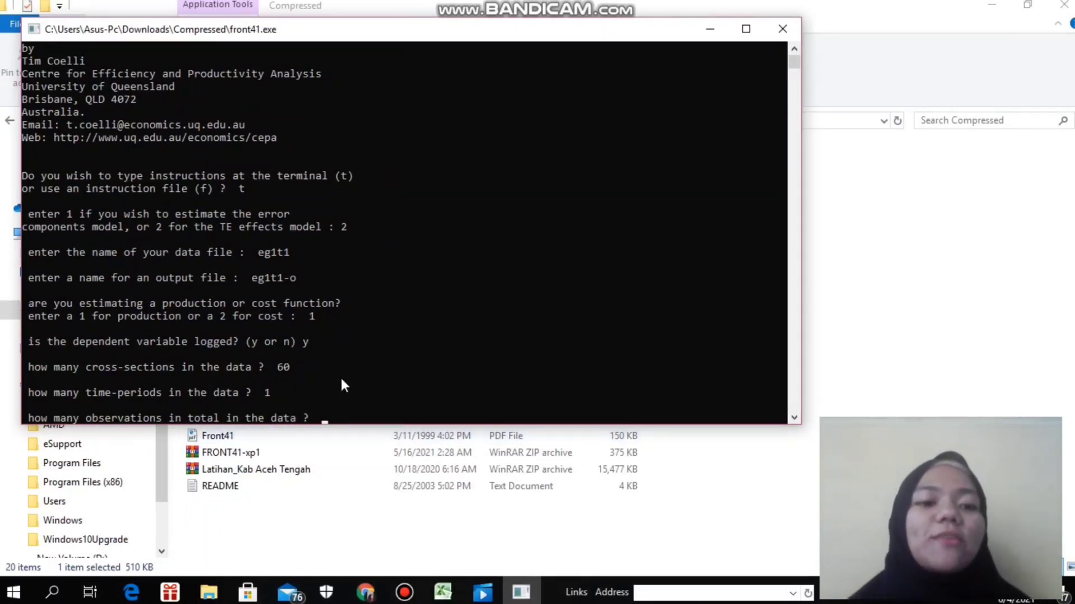
# - Enter 60 total observations and 5 regressors, and answer n to including delta0
pyautogui.write('60')
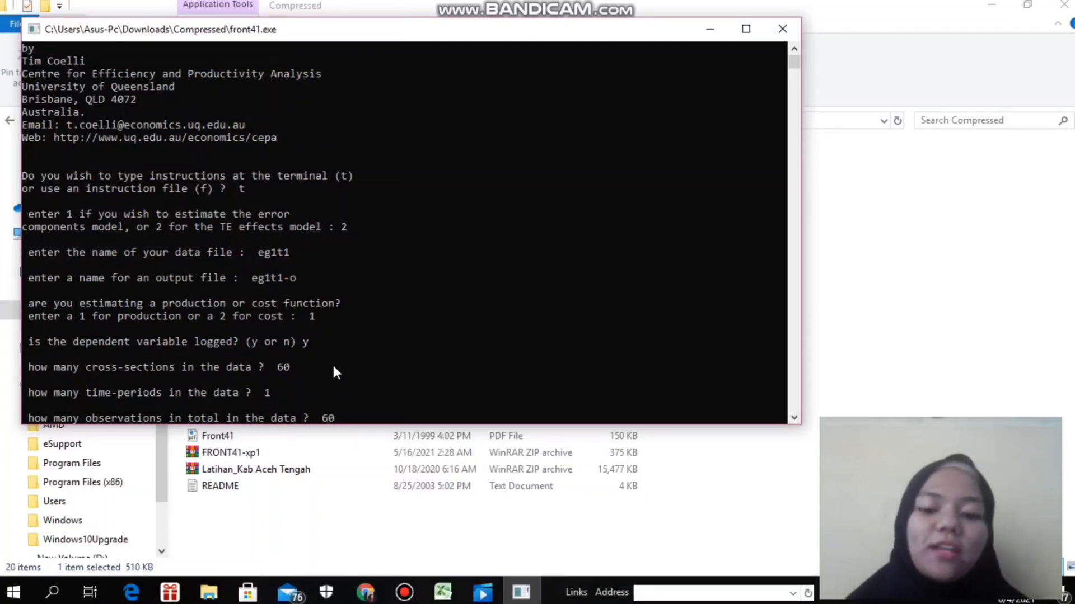
pyautogui.press('Return')
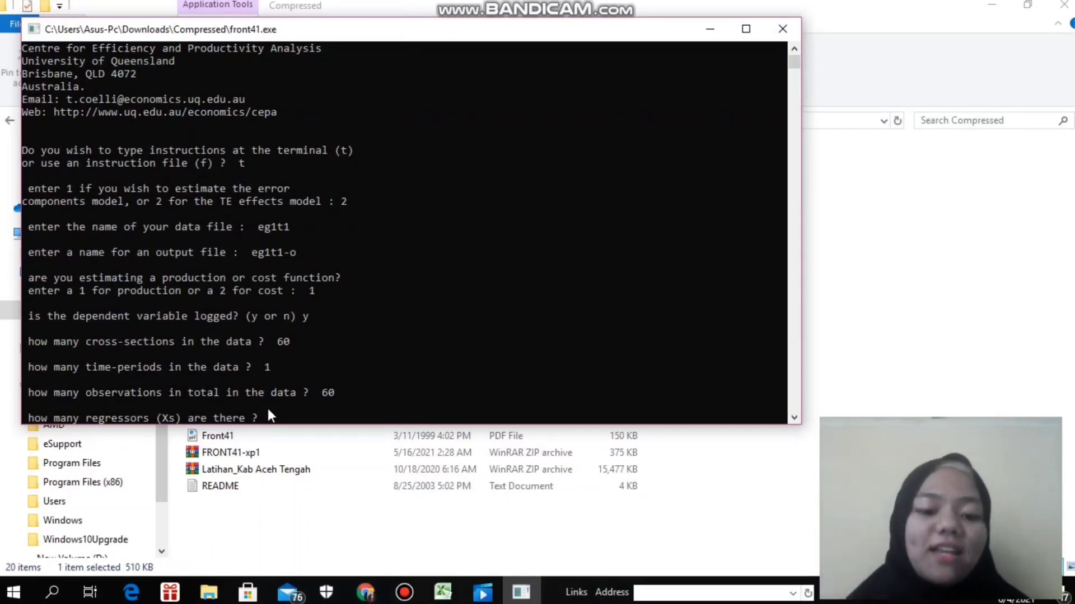
pyautogui.press('Return')
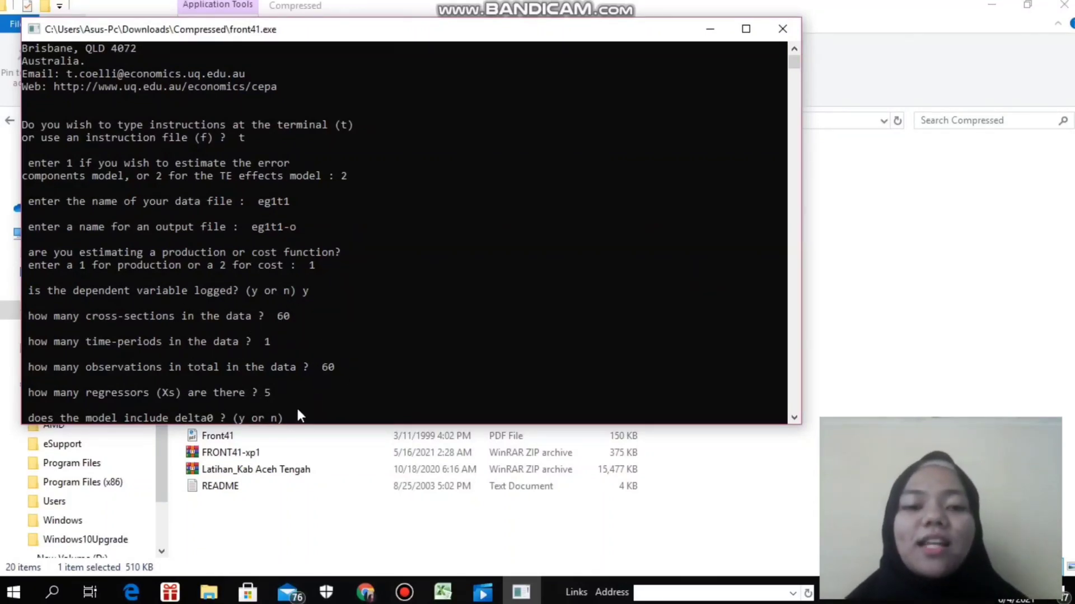
pyautogui.write('n')
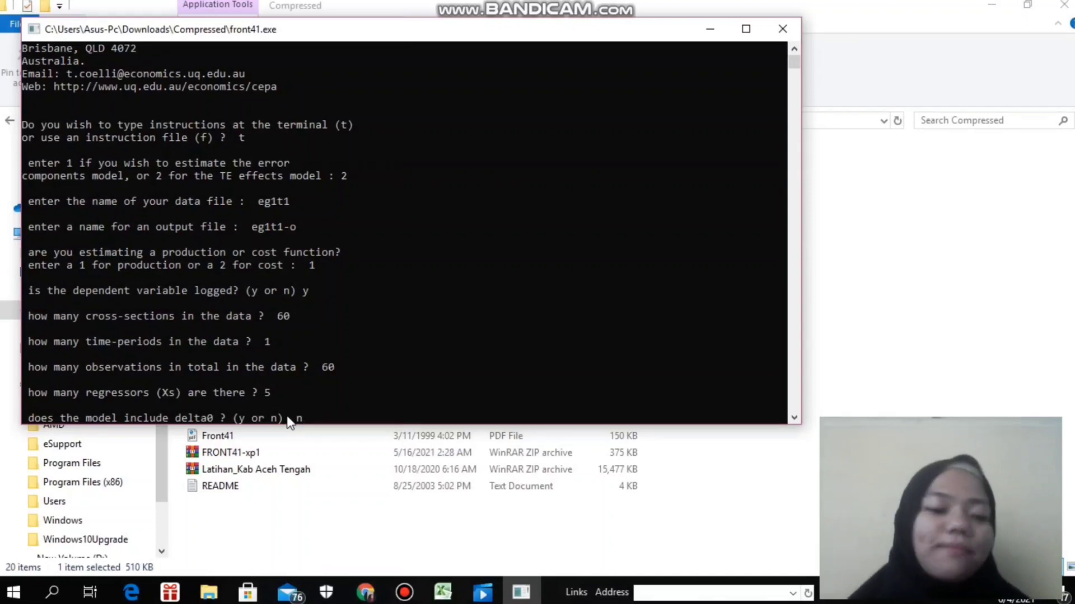
pyautogui.press('Return')
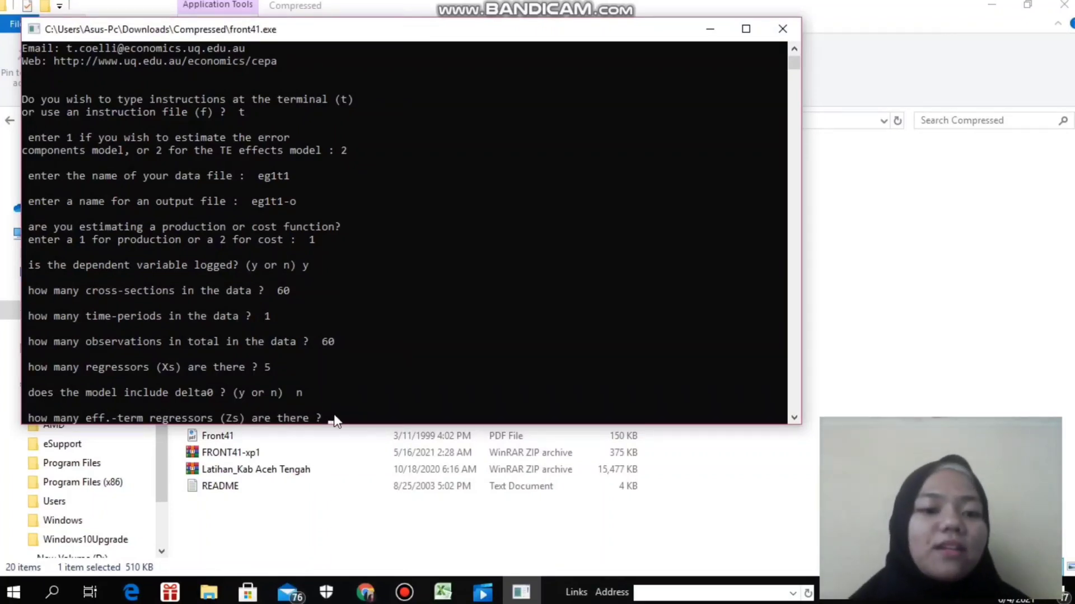
# - Enter 0 efficiency-term regressors and answer n to supplying starting values, running the estimation
pyautogui.write('0')
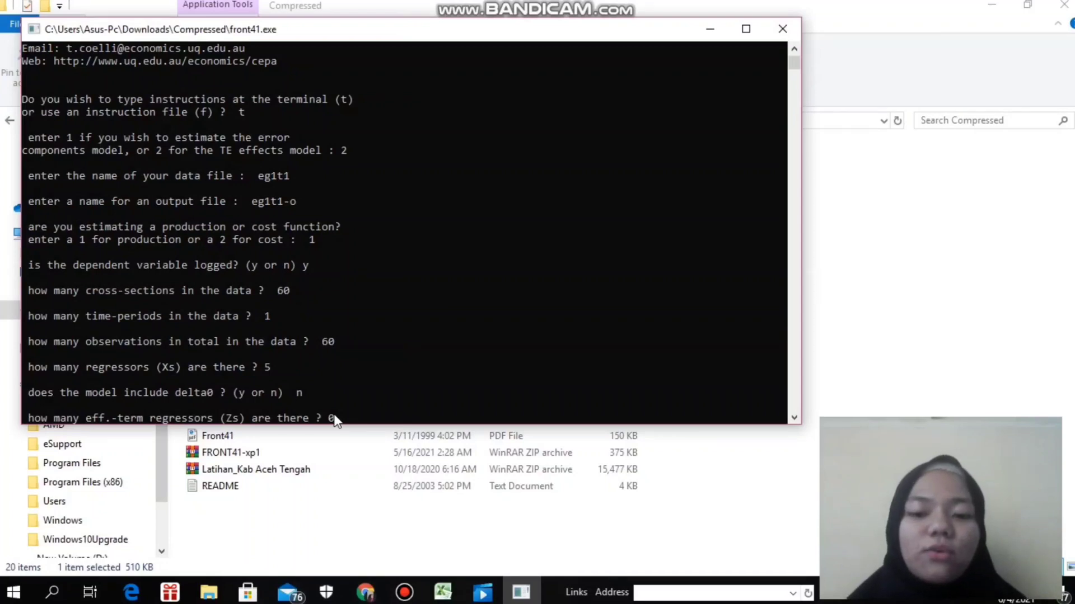
pyautogui.press('Return')
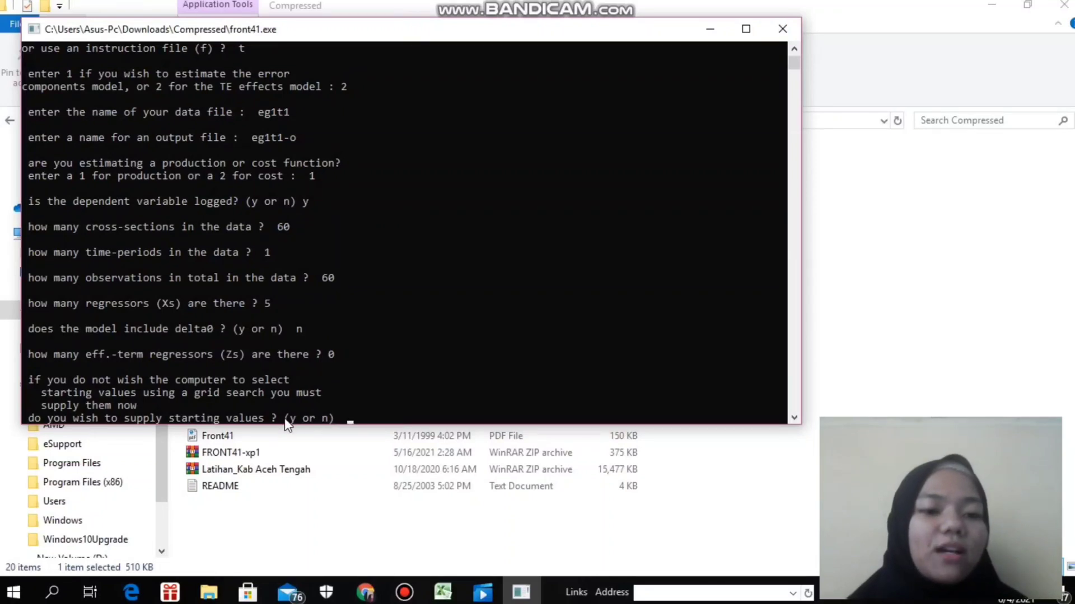
pyautogui.write('n')
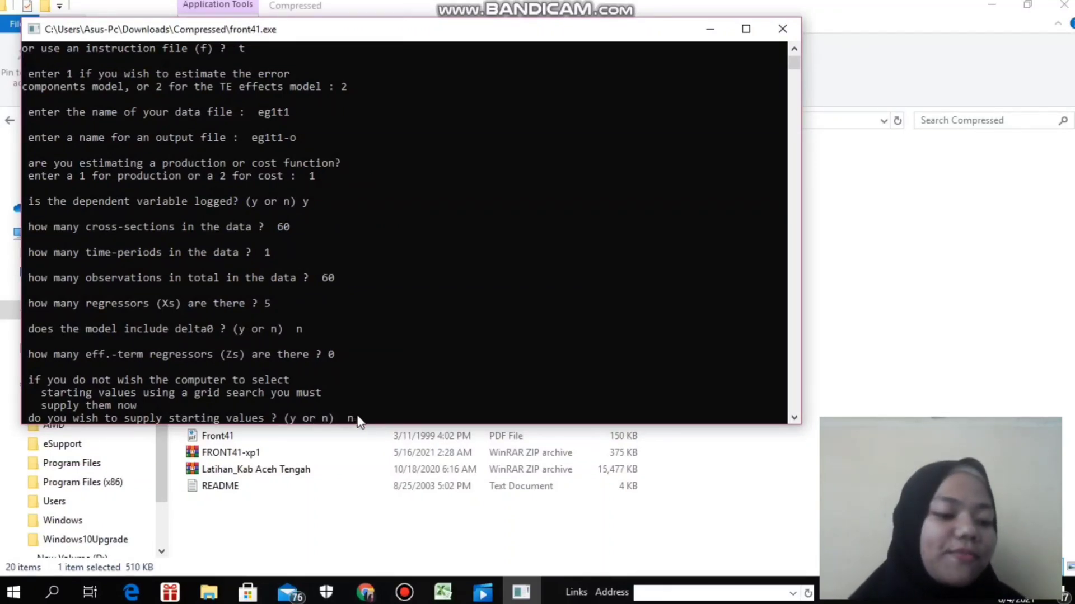
pyautogui.press('Return')
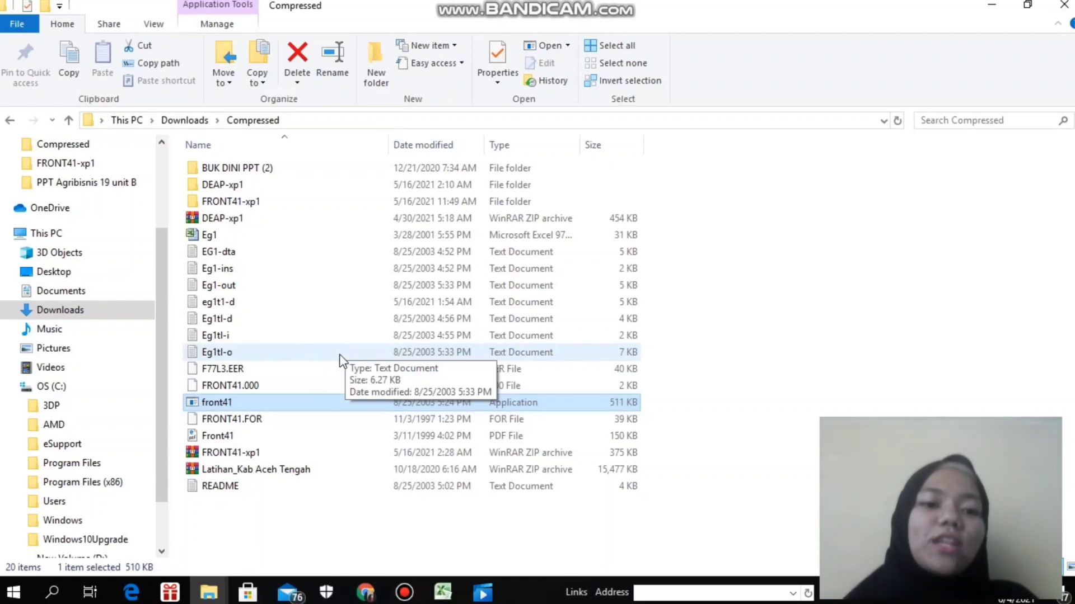
# - Open the Eg1tl-o output file in Notepad and maximize its window
pyautogui.doubleClick(298, 354)
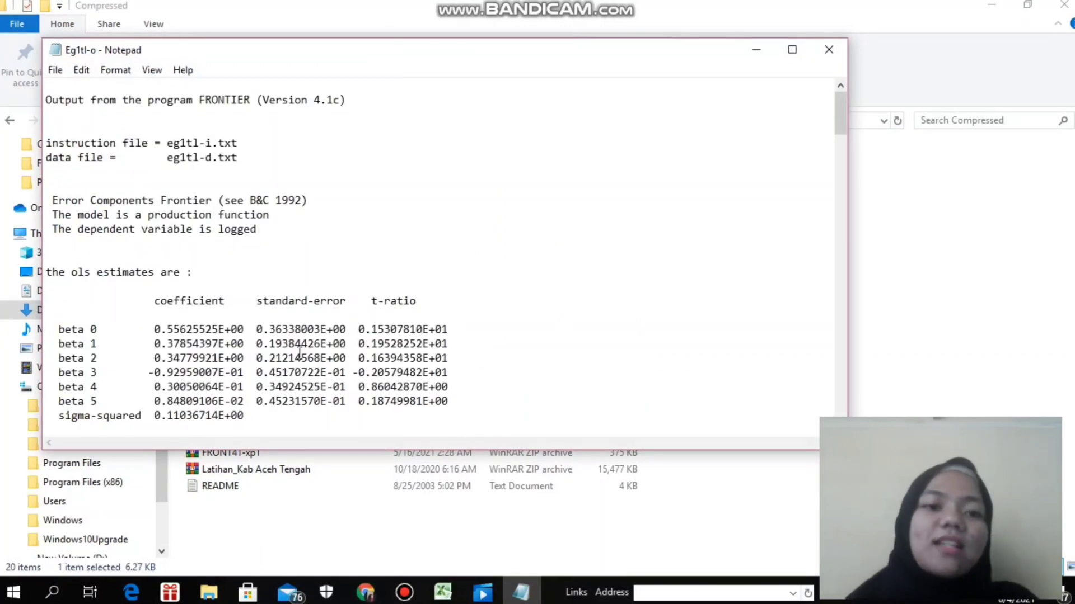
pyautogui.click(792, 49)
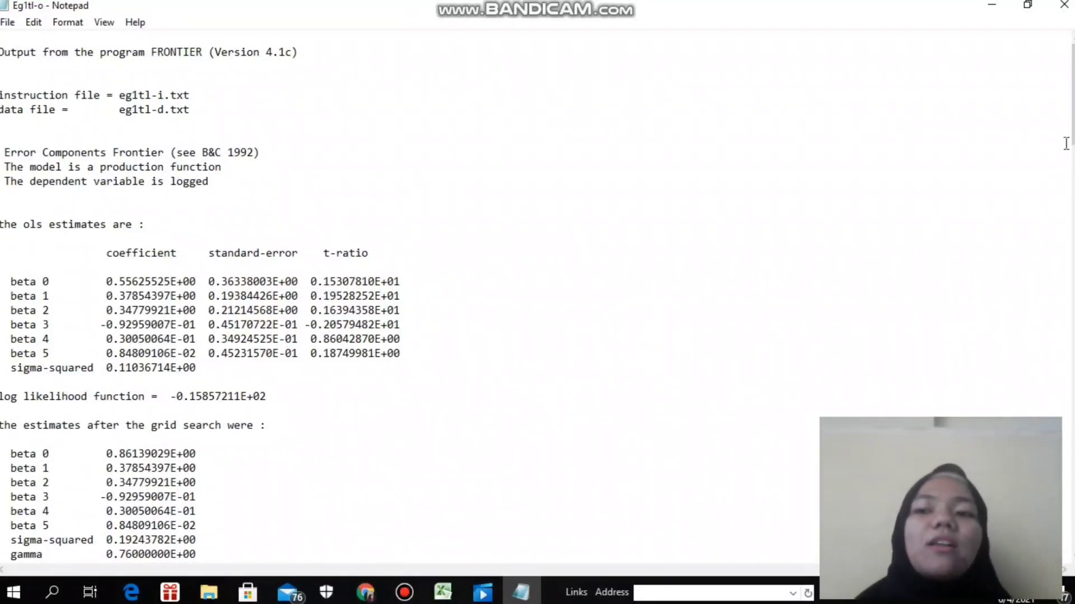
# - Review the output's OLS, final MLE estimates and technical efficiency estimates for all firms down to the mean efficiency
pyautogui.moveTo(1072, 119); pyautogui.dragTo(1071, 150)
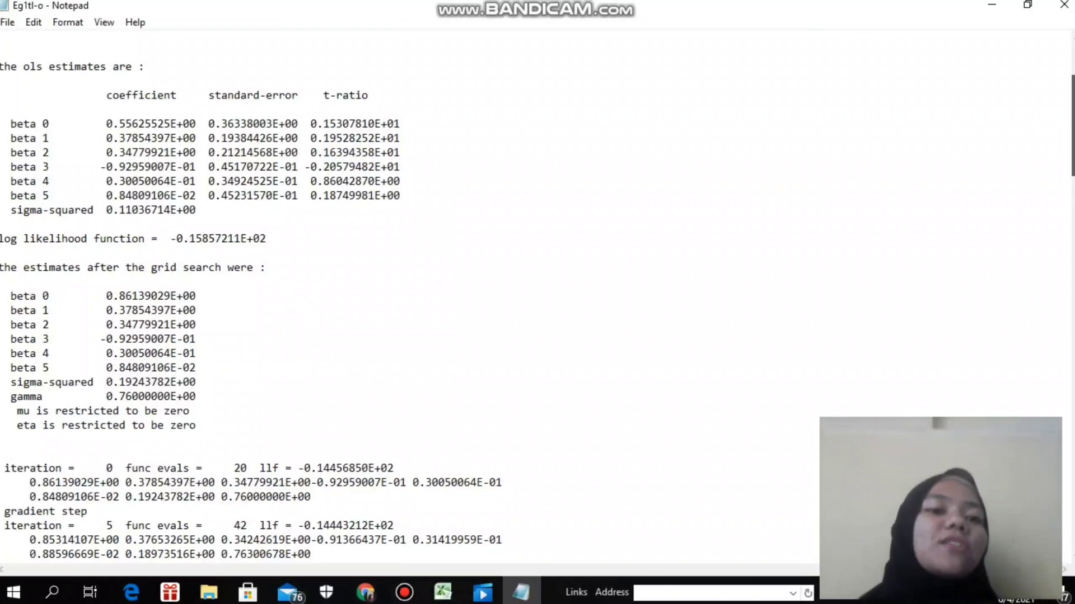
pyautogui.moveTo(1072, 150); pyautogui.dragTo(1072, 157)
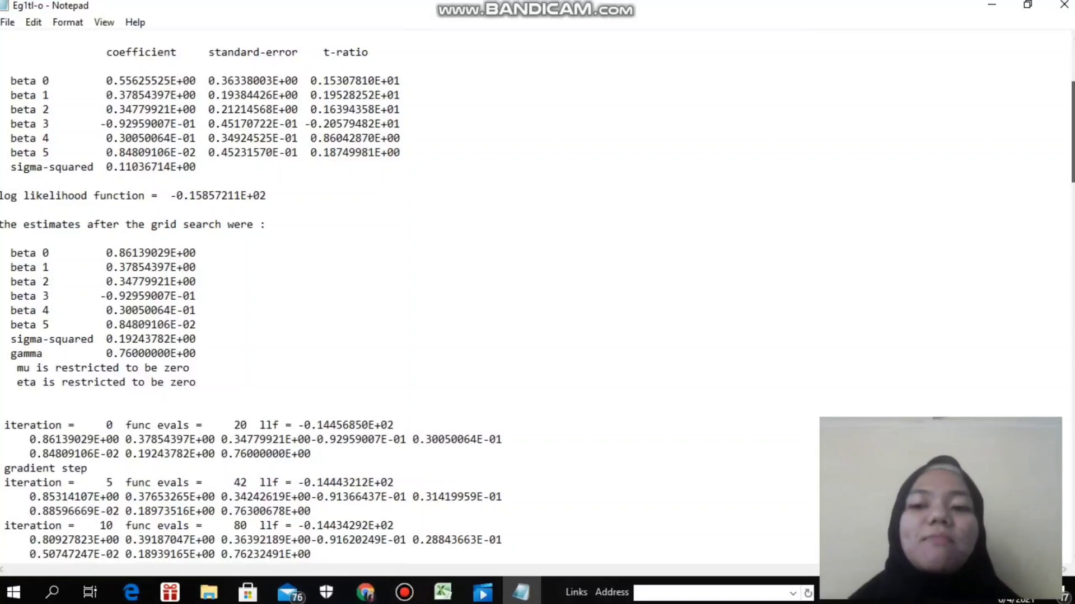
pyautogui.scroll(-5, 250, 296)
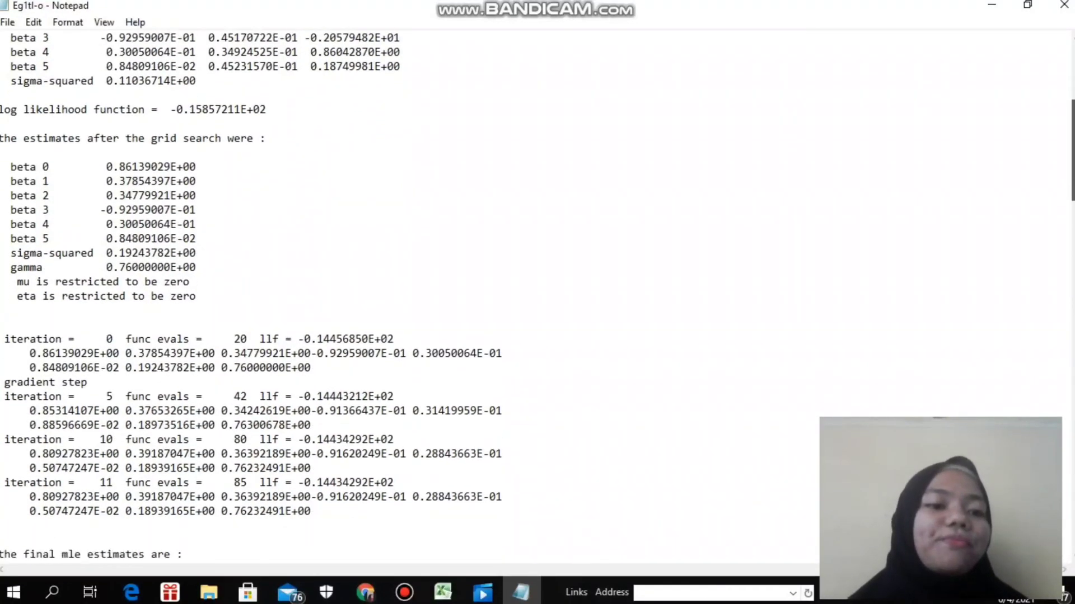
pyautogui.scroll(-4, 250, 295)
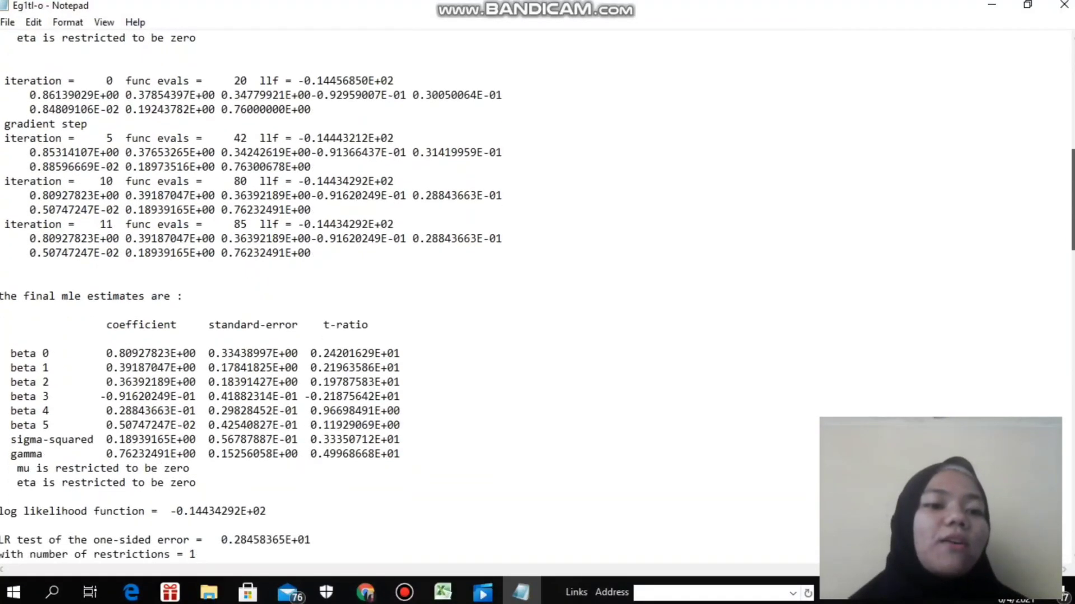
pyautogui.scroll(-1, 251, 295)
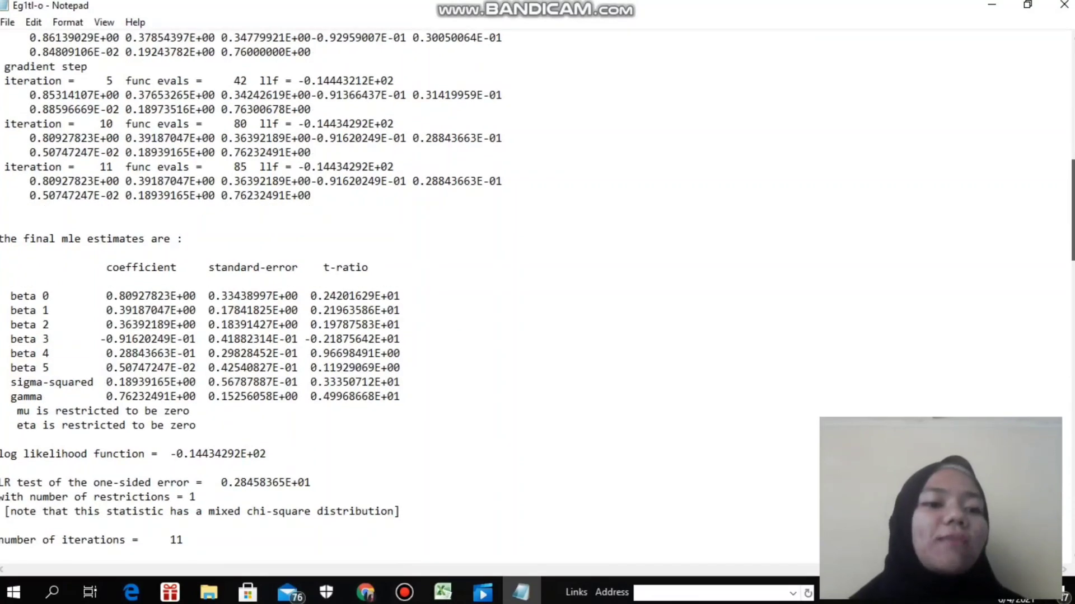
pyautogui.scroll(-2, 251, 296)
pyautogui.scroll(-3, 251, 295)
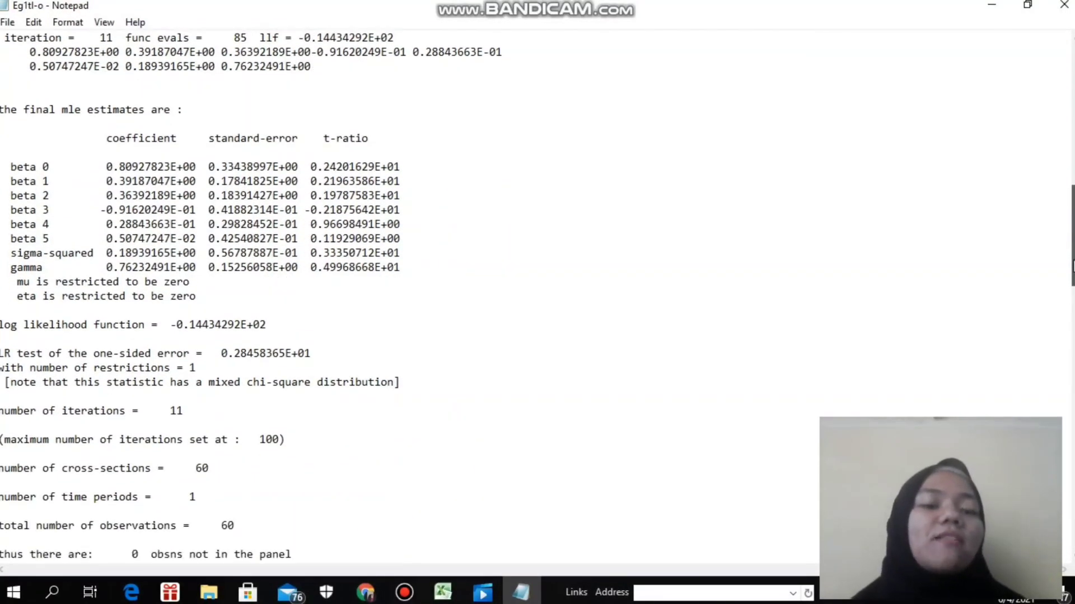
pyautogui.moveTo(1072, 266); pyautogui.dragTo(1072, 385)
pyautogui.scroll(1, 537, 289)
pyautogui.scroll(-2, 537, 289)
pyautogui.scroll(-1, 537, 289)
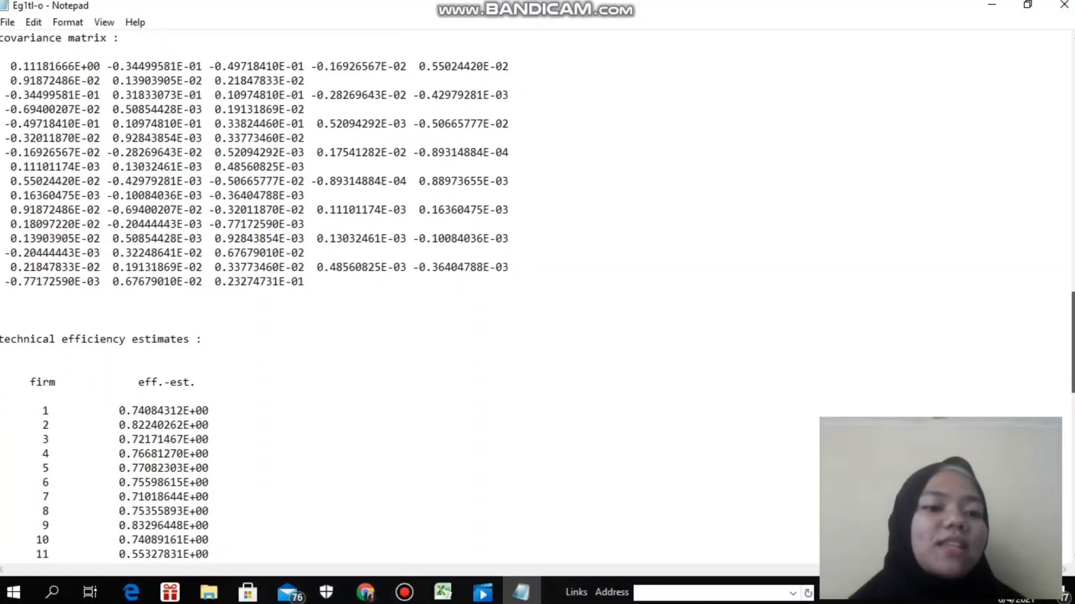
pyautogui.scroll(-9, 538, 289)
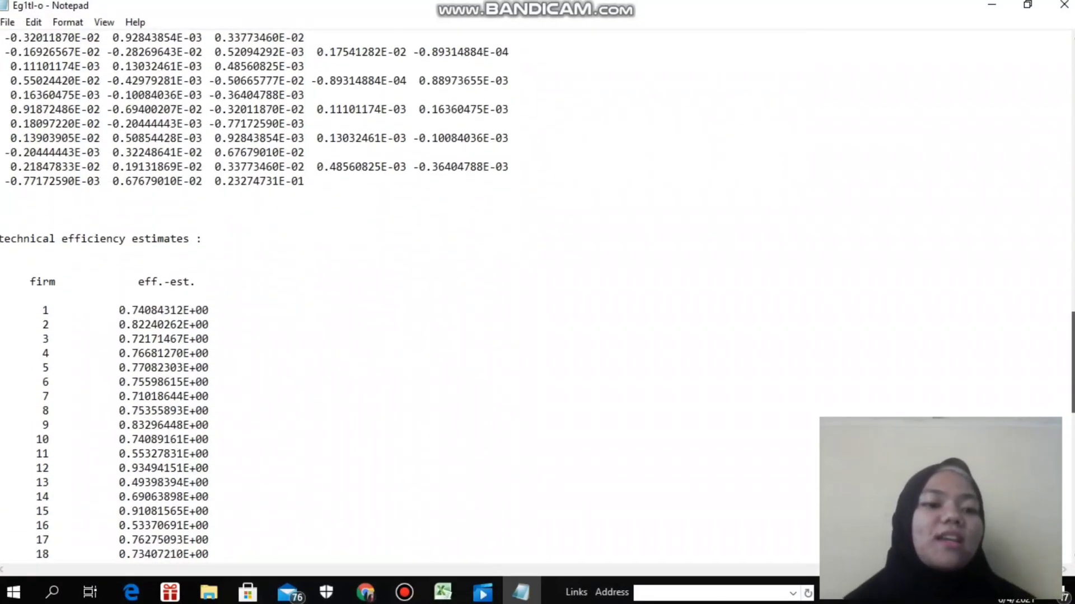
pyautogui.scroll(3, 537, 289)
pyautogui.scroll(-1, 538, 289)
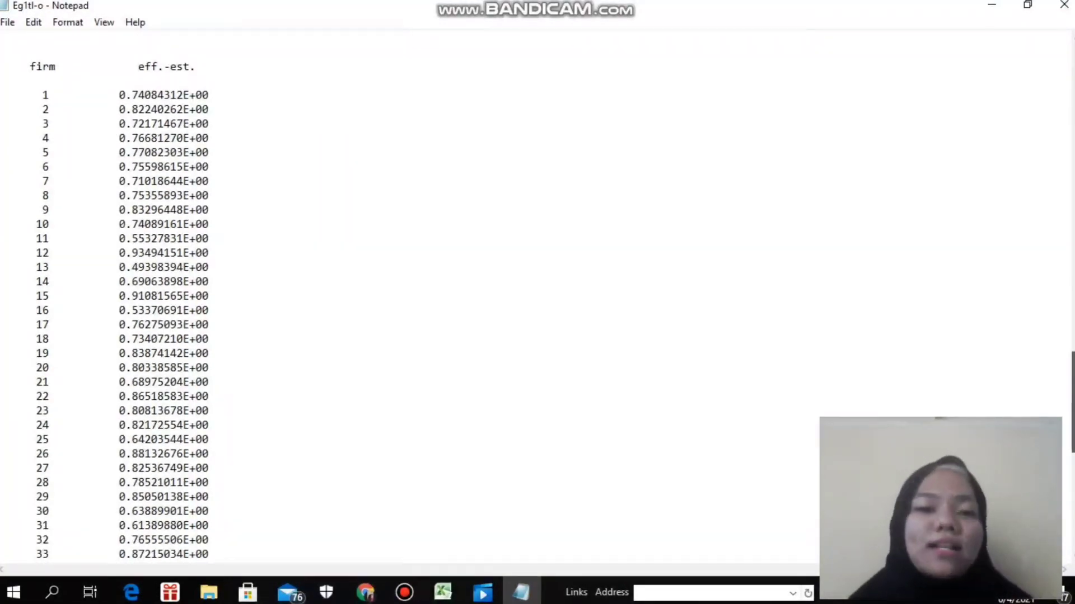
pyautogui.scroll(-3, 537, 289)
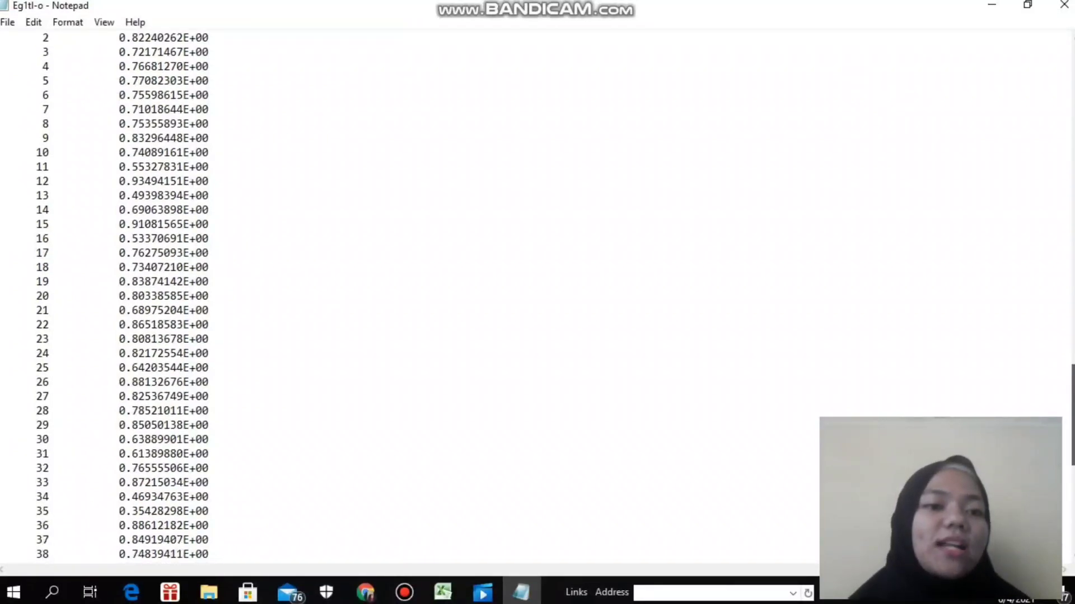
pyautogui.scroll(-9, 538, 289)
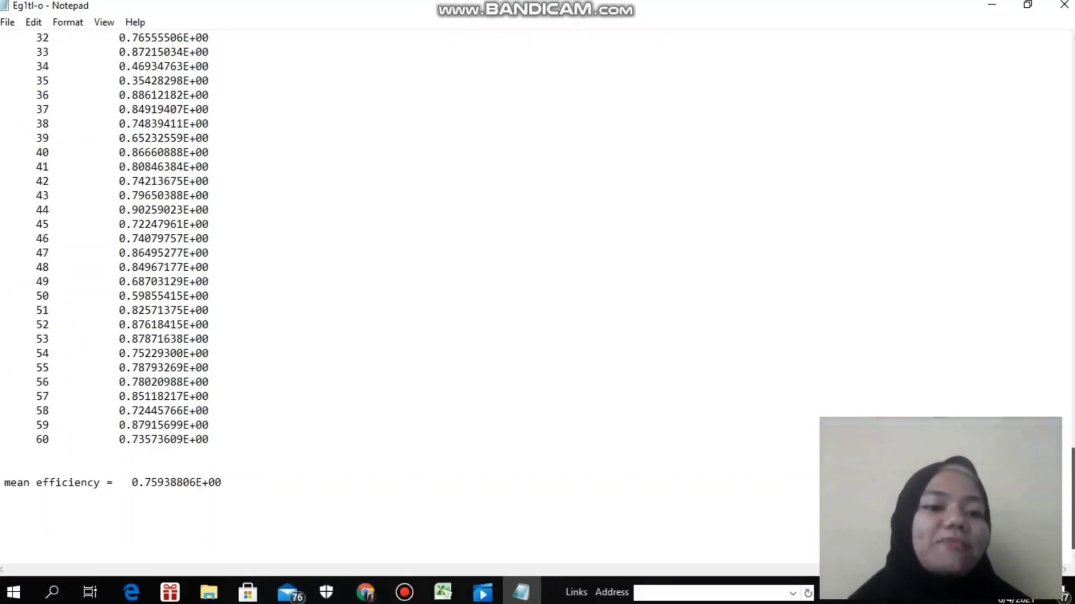